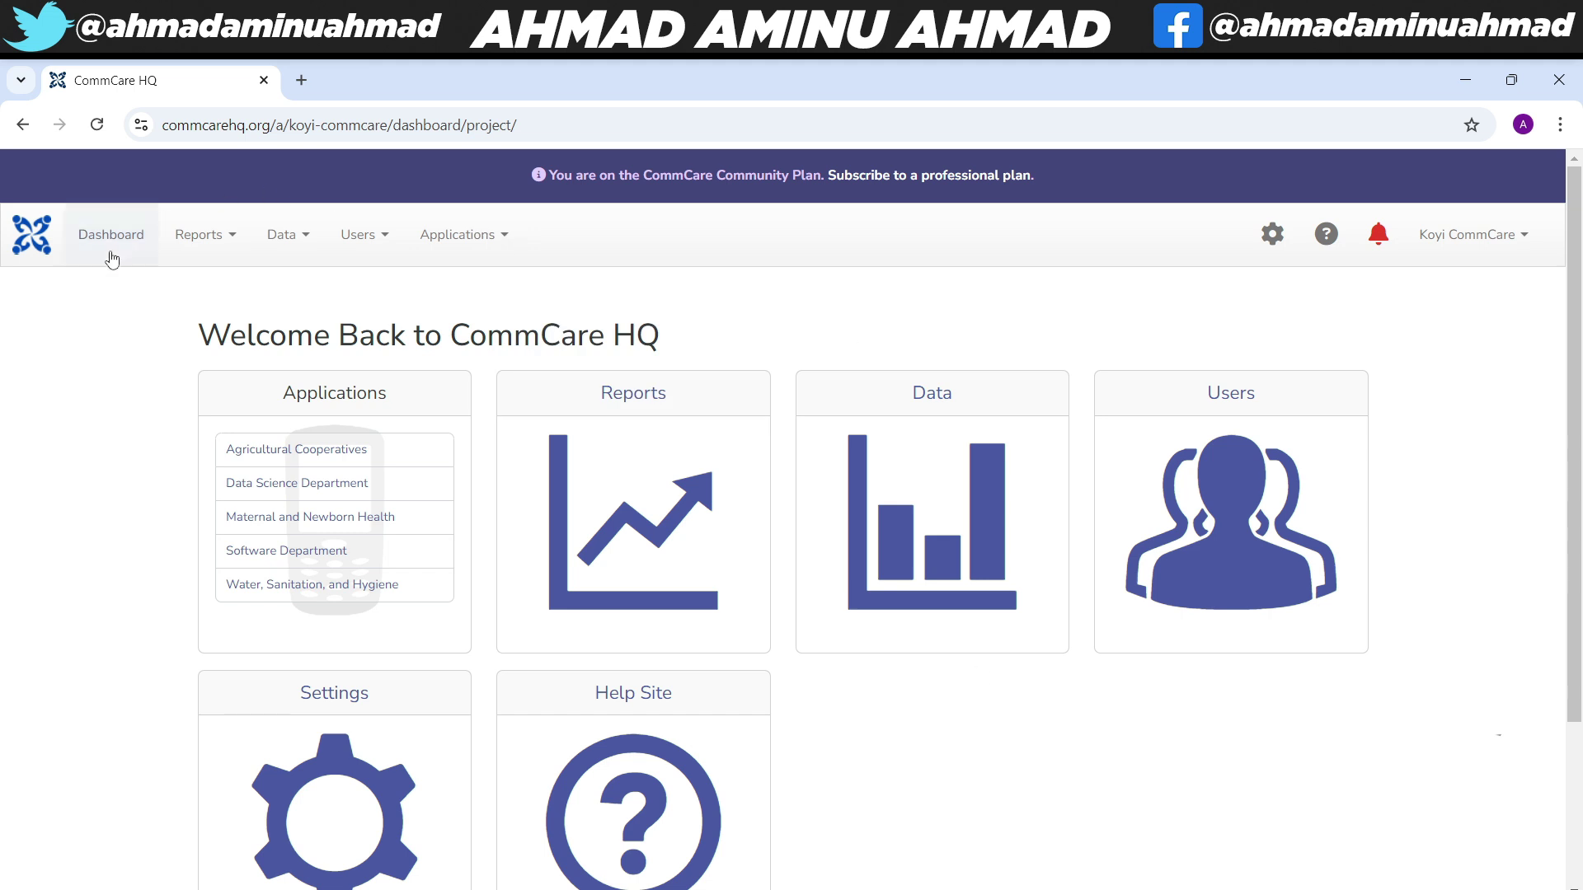
- Go to the Mobile Workers page from the Users menu
left_click(375, 245)
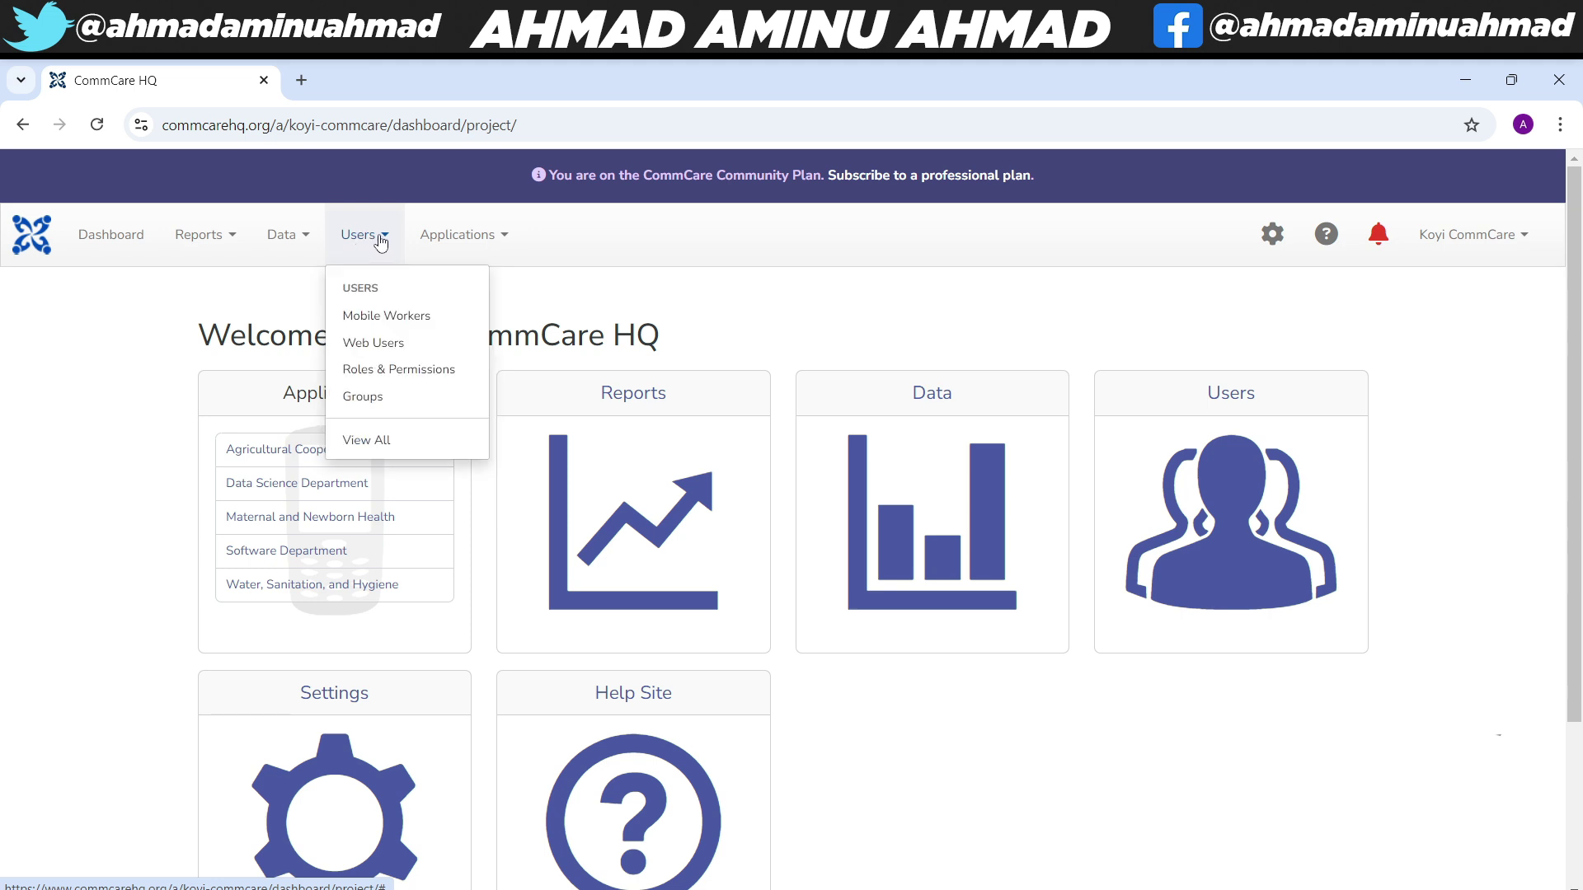
left_click(381, 317)
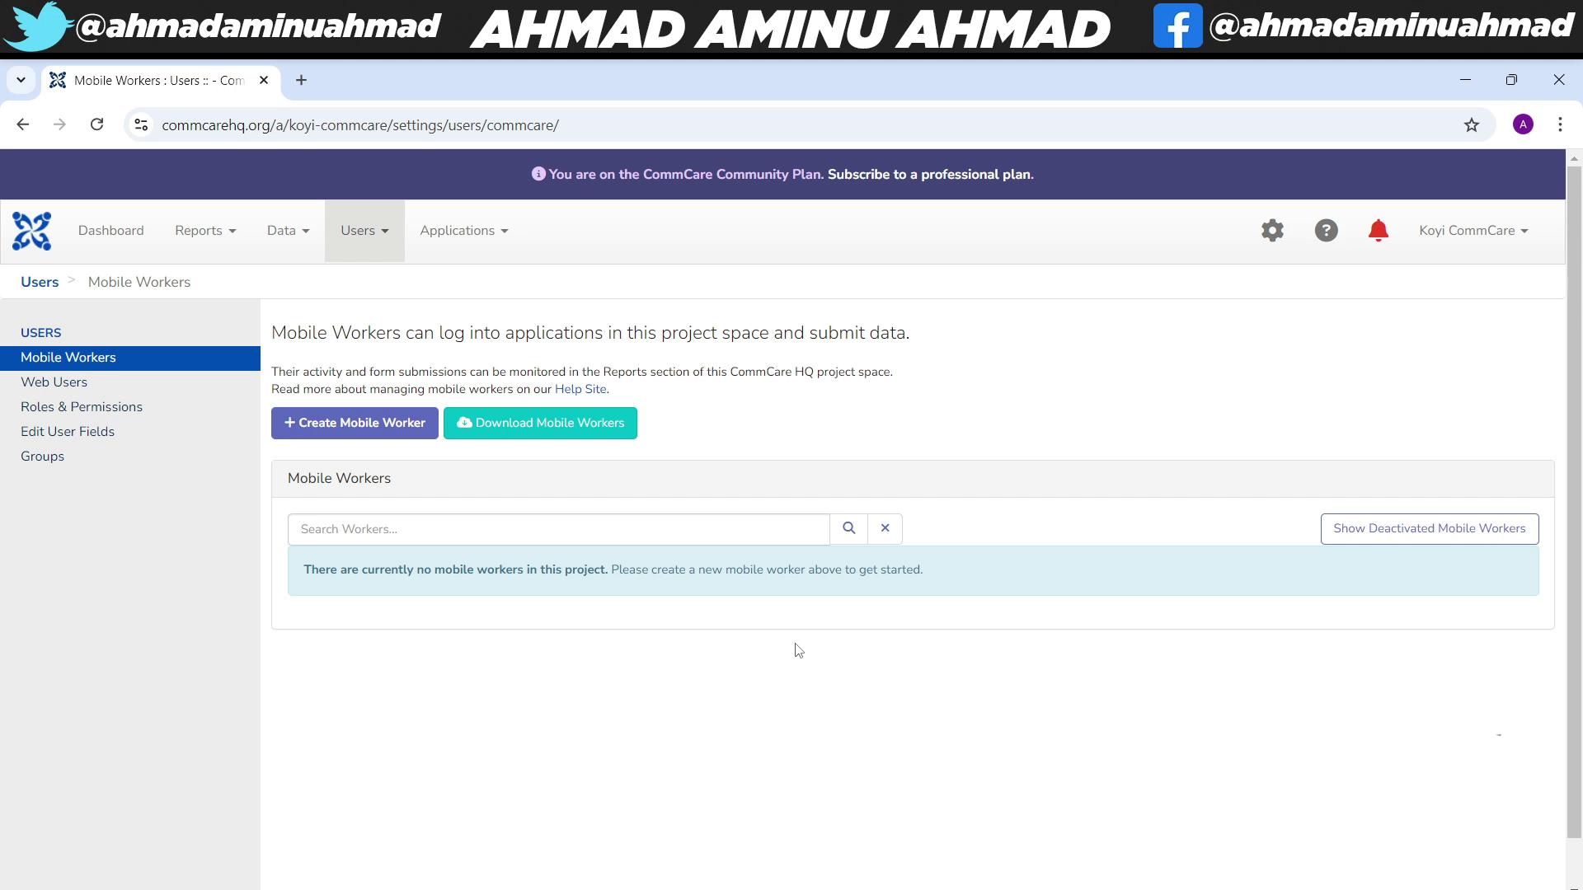
- Start a new mobile worker and enter the username 'staff'
left_click(329, 437)
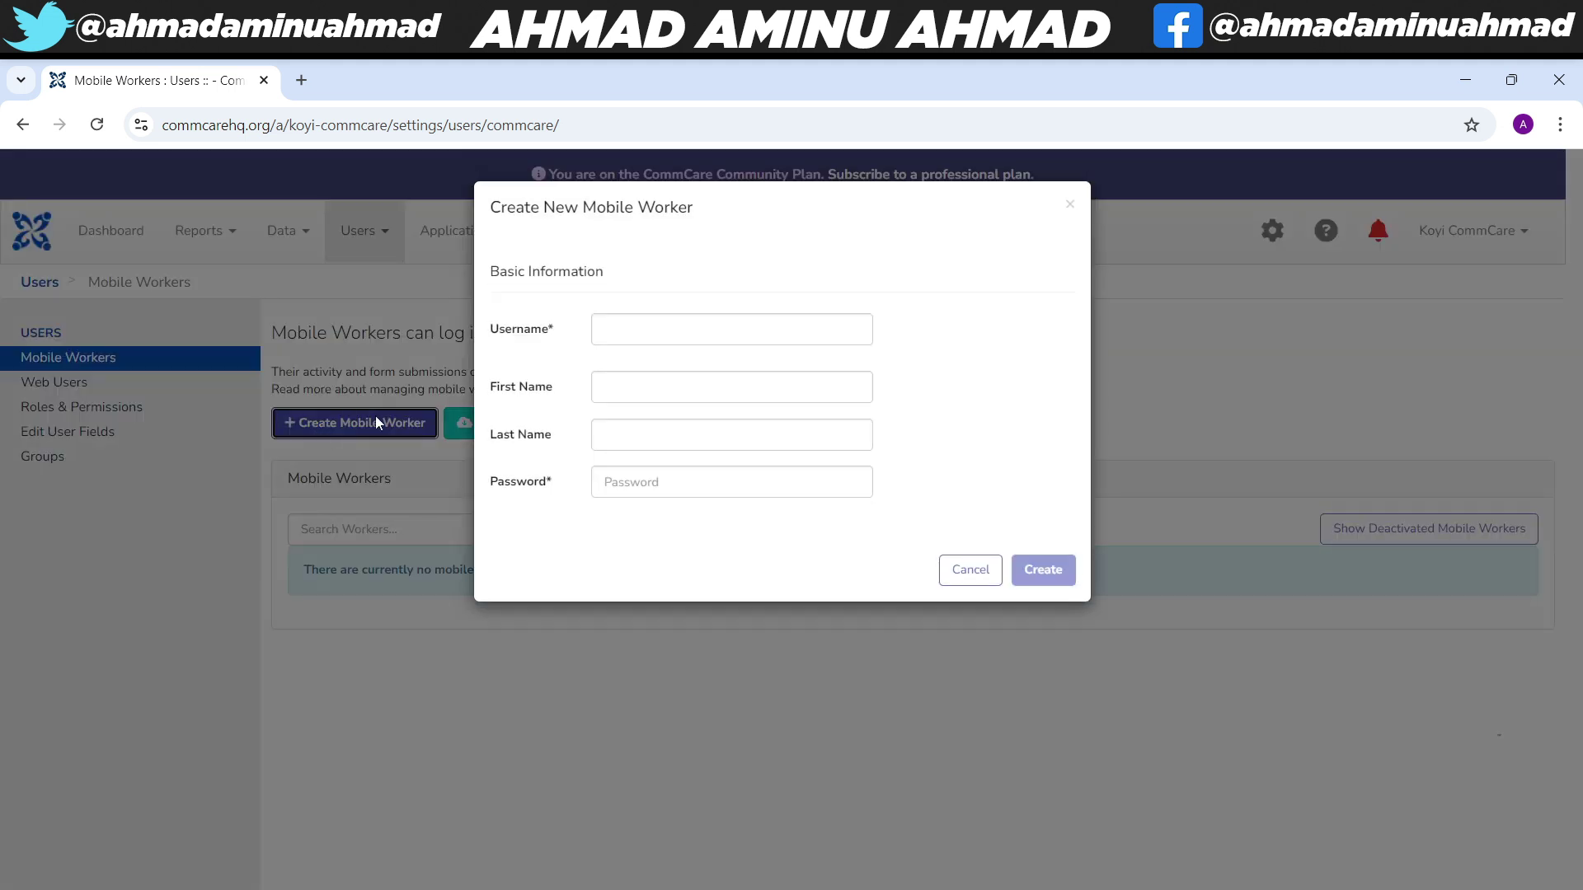
left_click(651, 330)
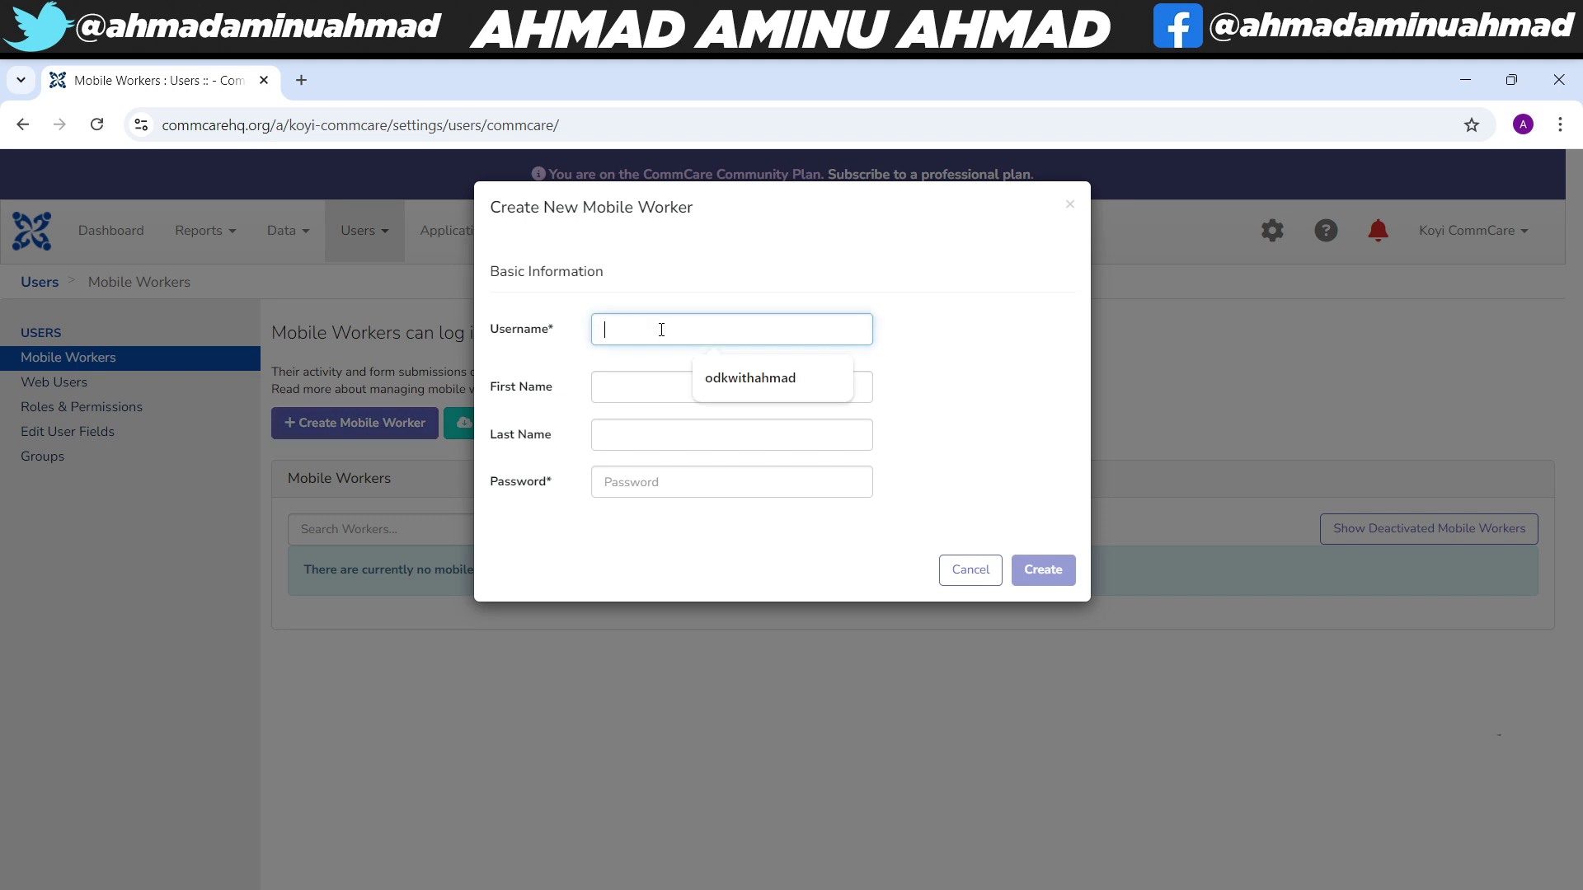
left_click(569, 359)
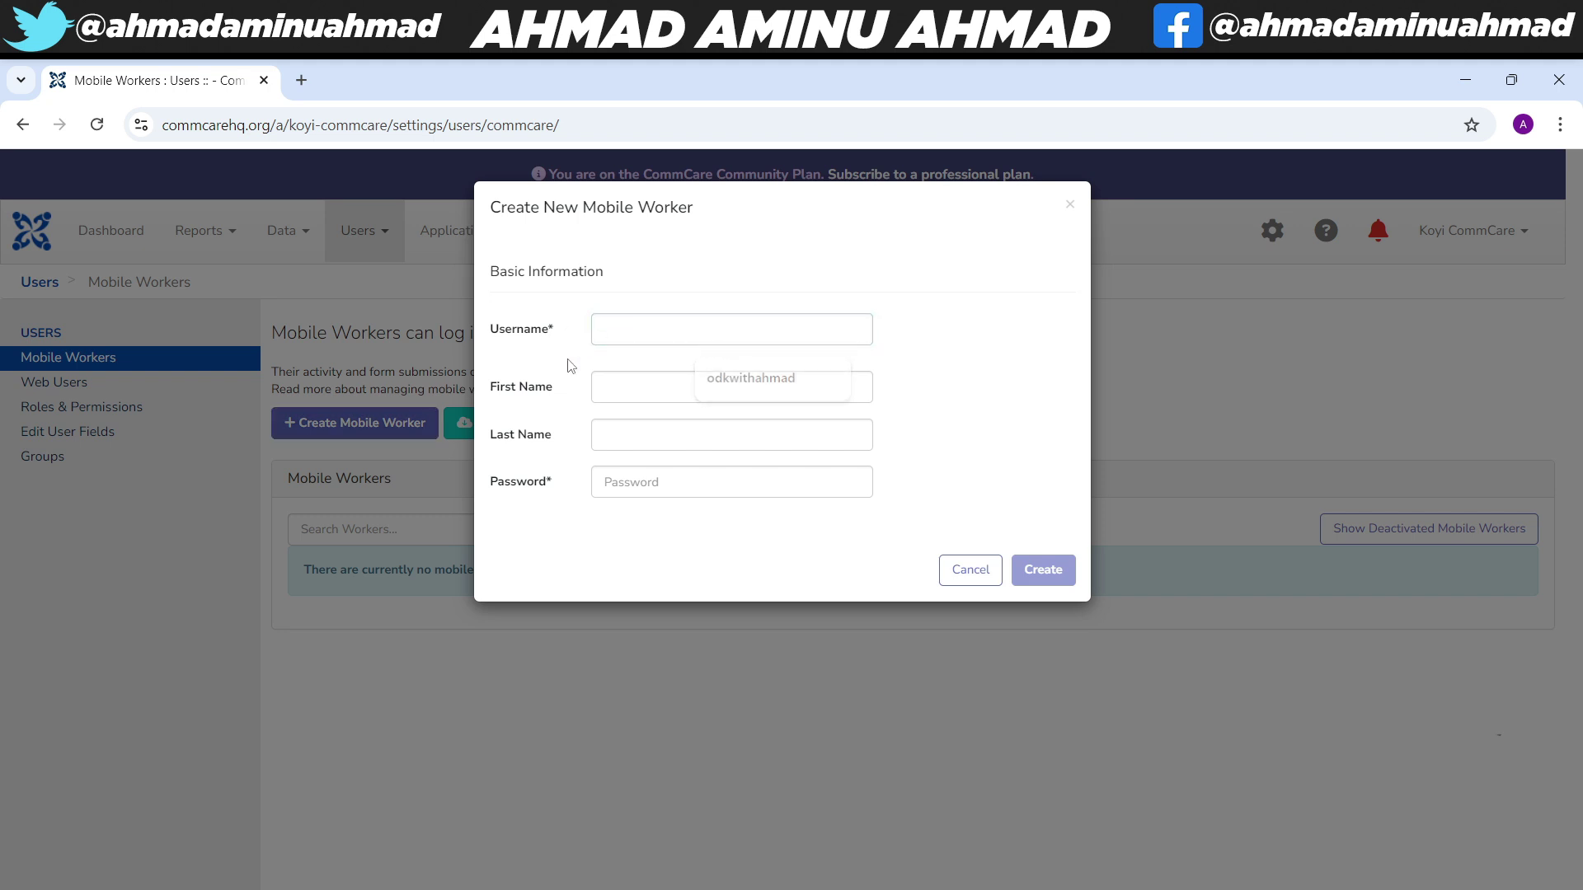
left_click(630, 334)
type("staff")
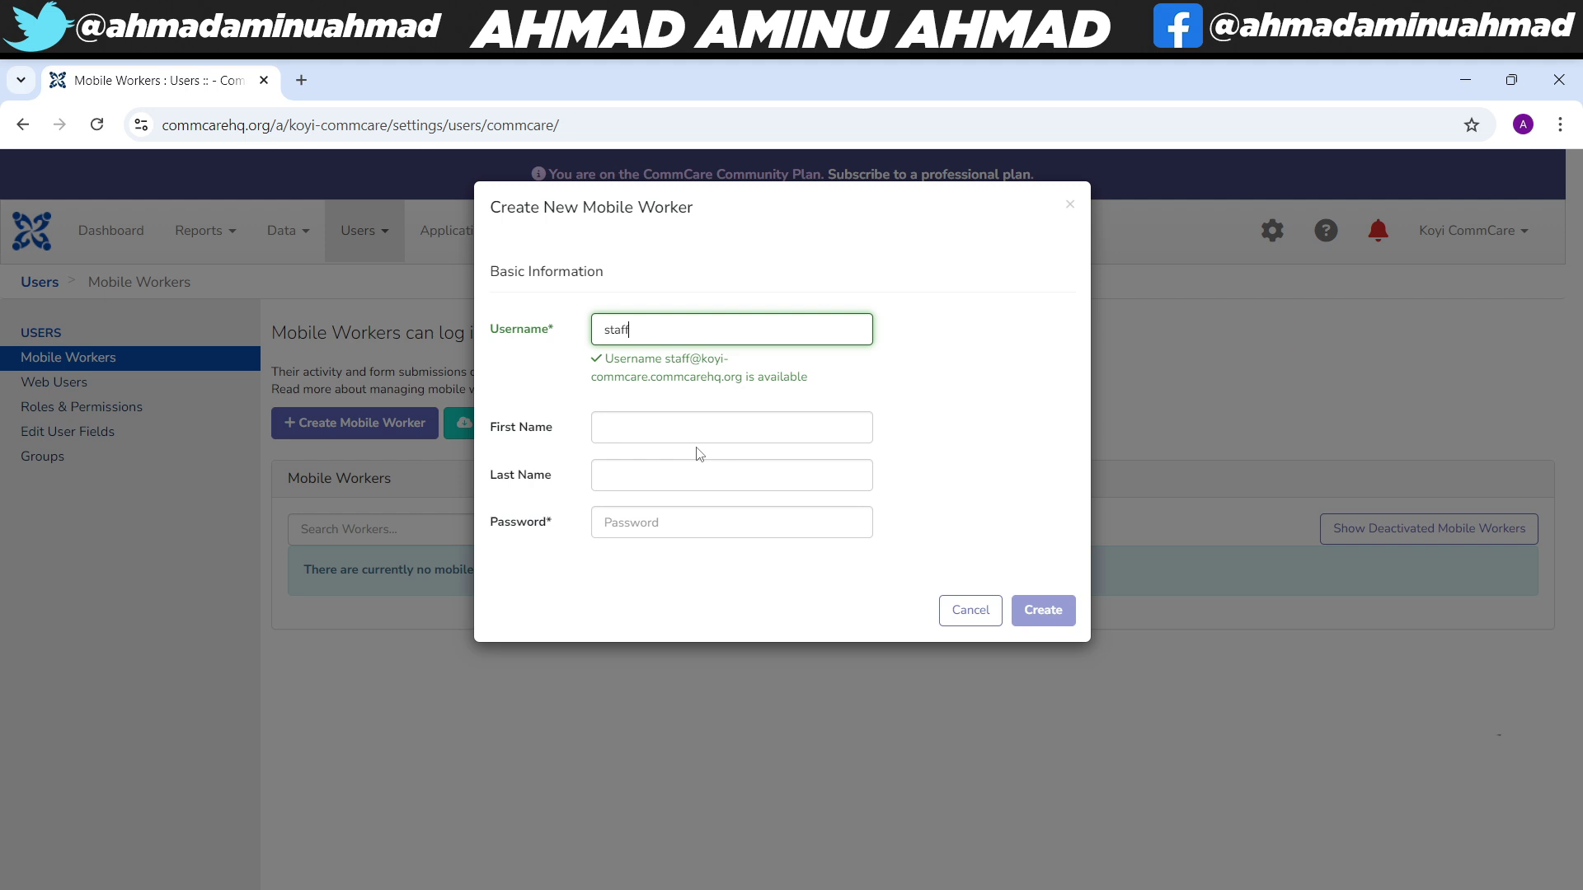
- Enter the worker's password, create the account, and dismiss the browser's password warning
left_click(640, 427)
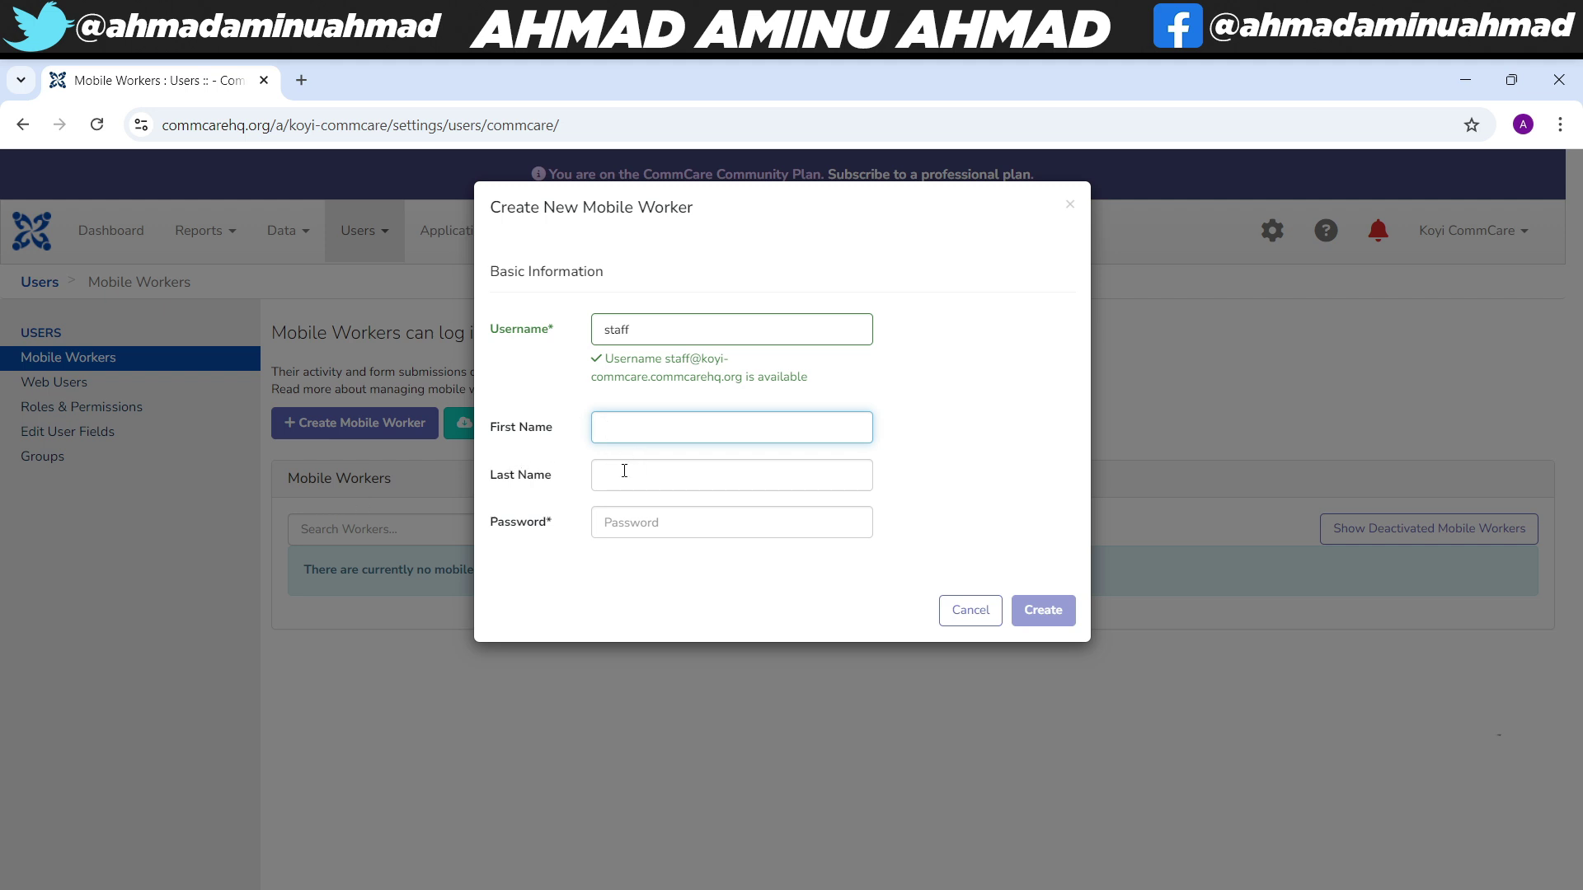
left_click(631, 526)
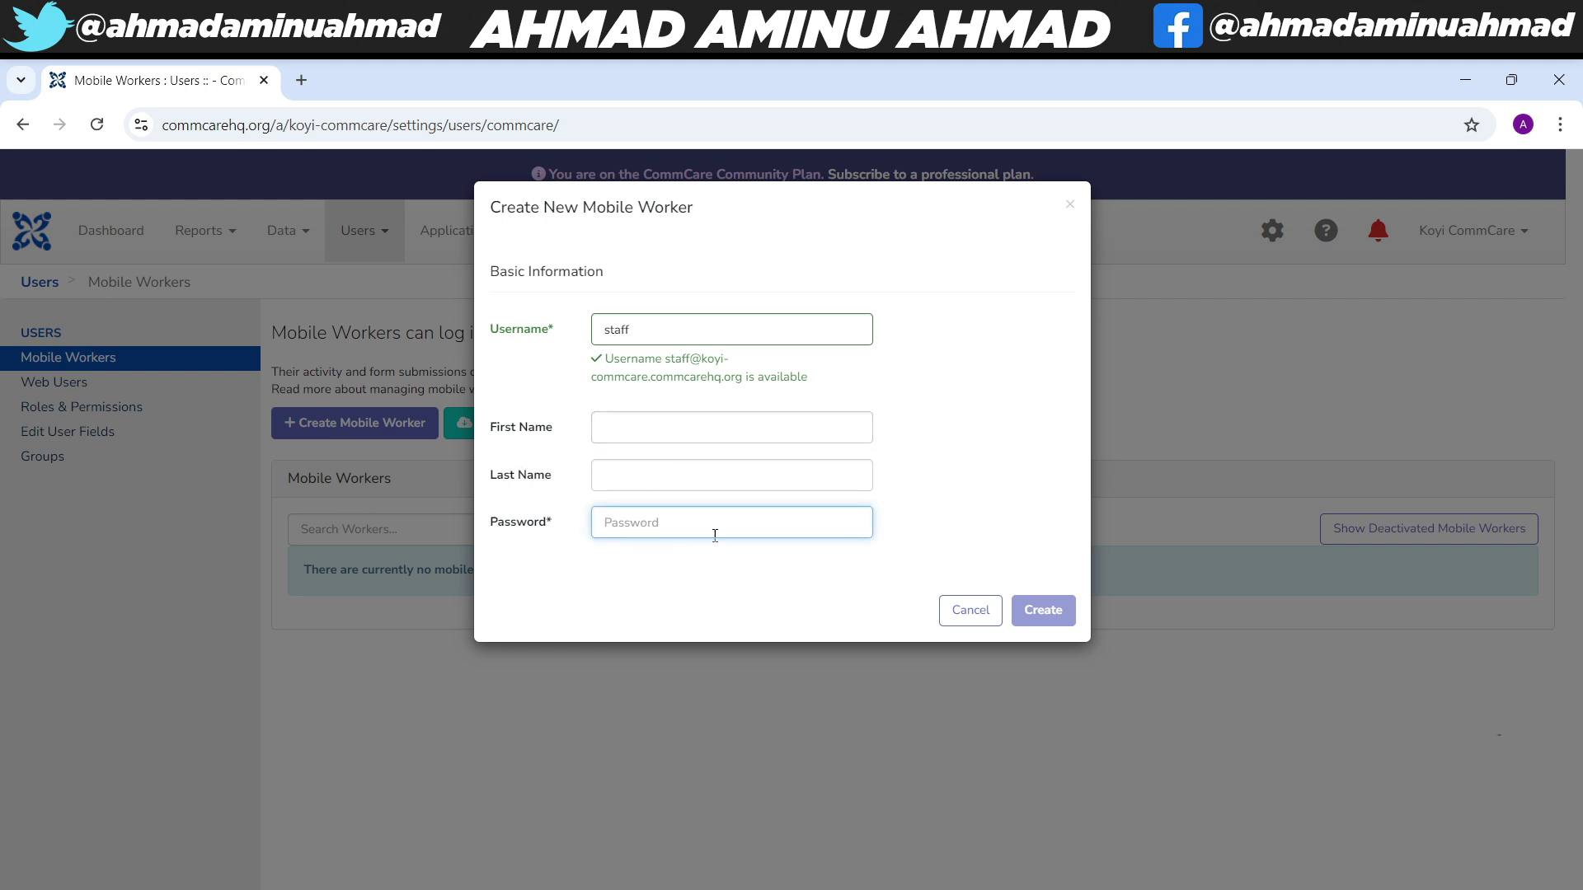
type("12345")
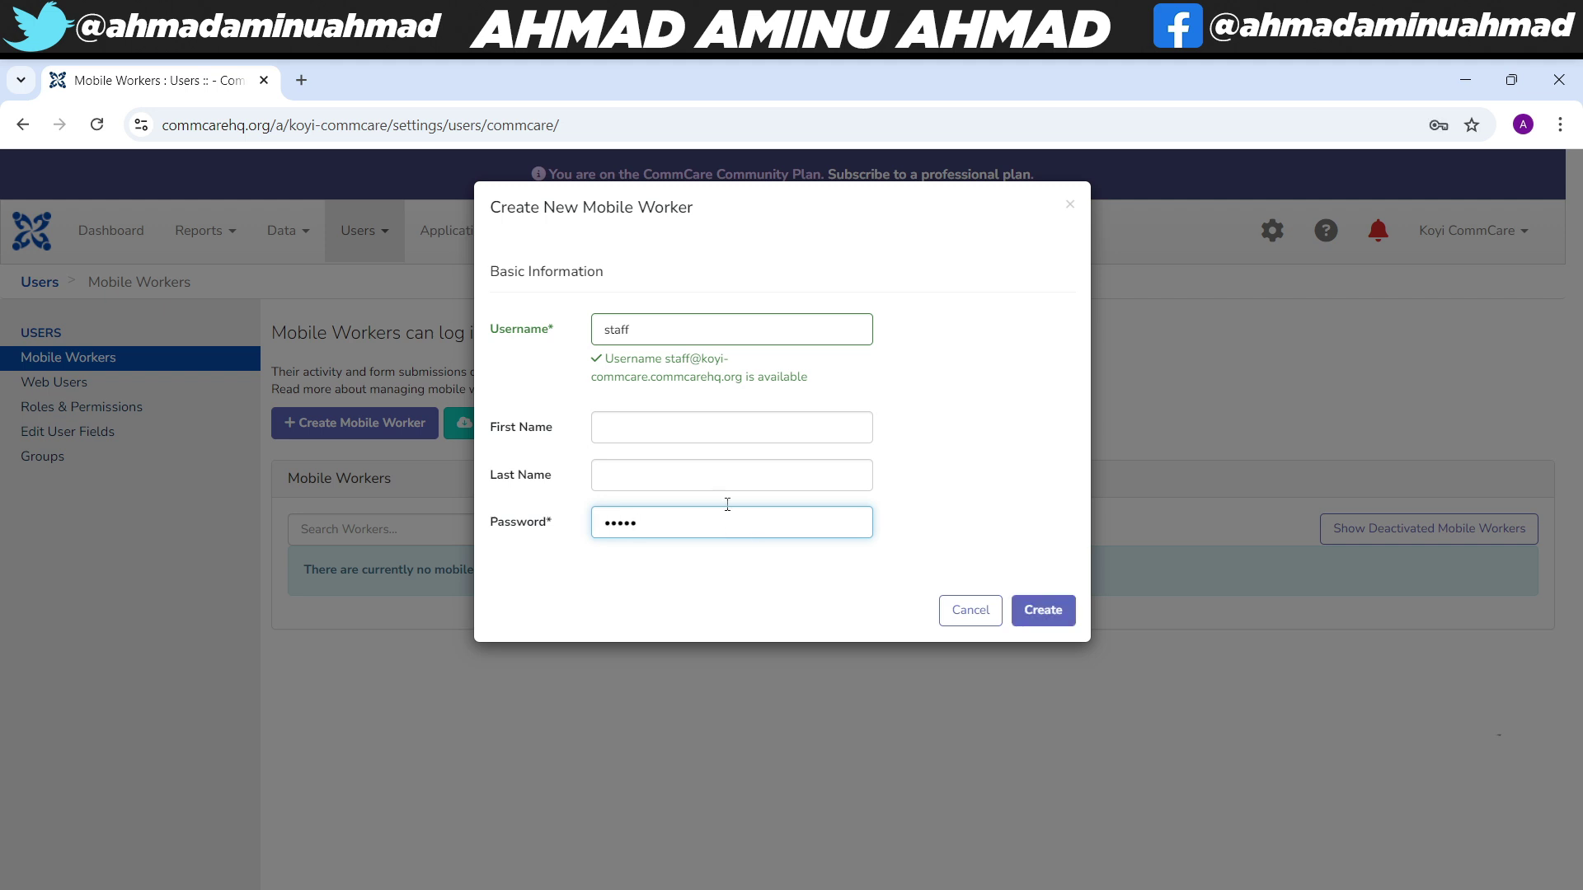
left_click(508, 334)
left_click(518, 526)
left_click(787, 517)
left_click_drag(660, 523, 547, 523)
left_click(1053, 614)
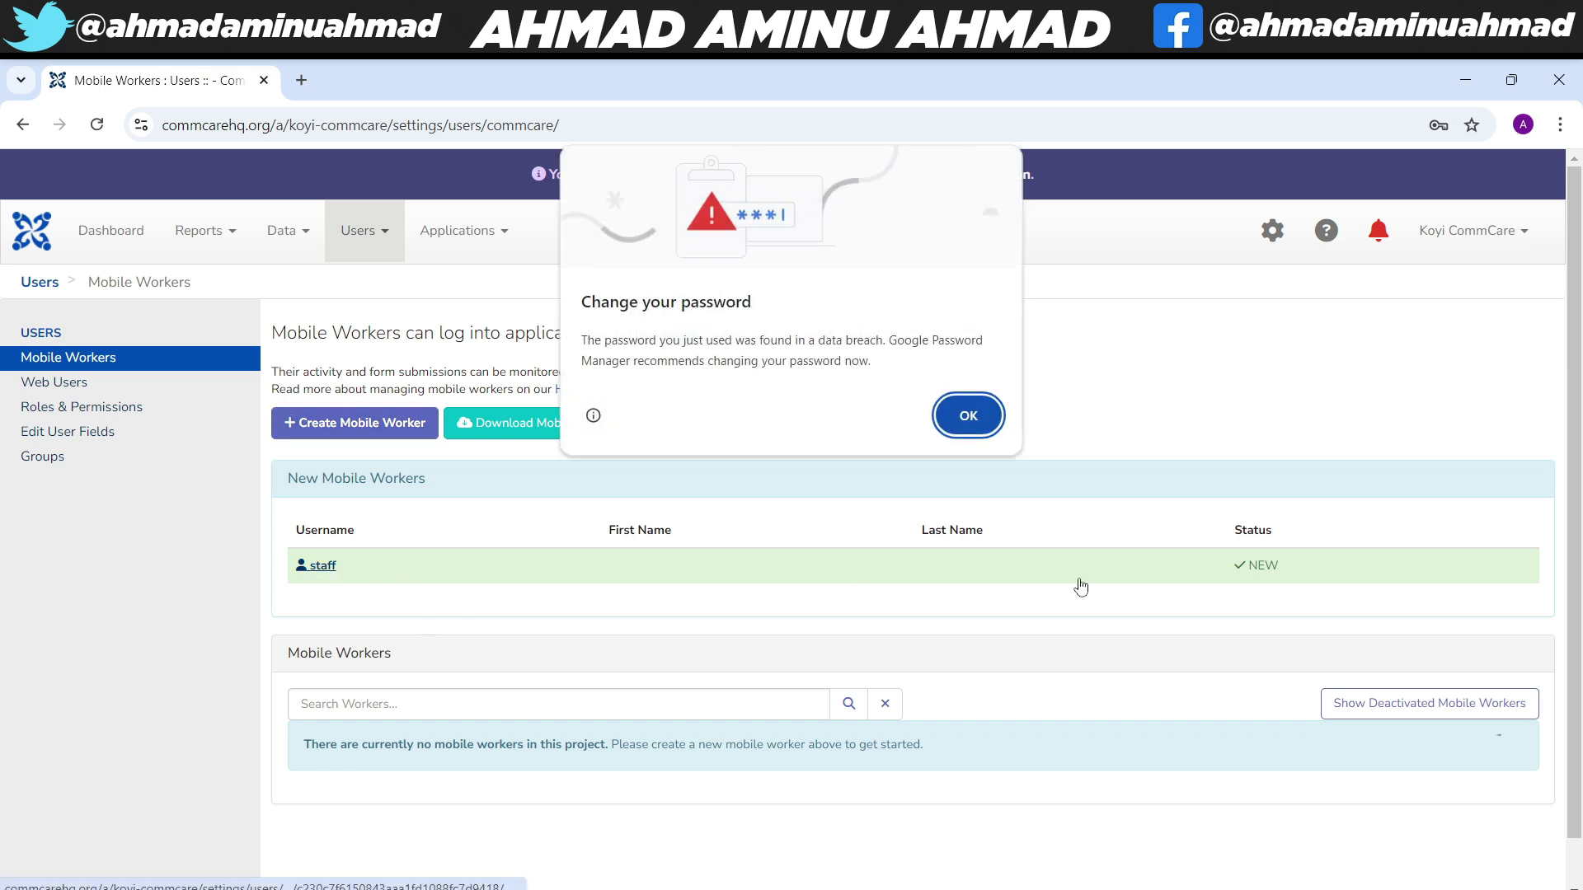
left_click(948, 415)
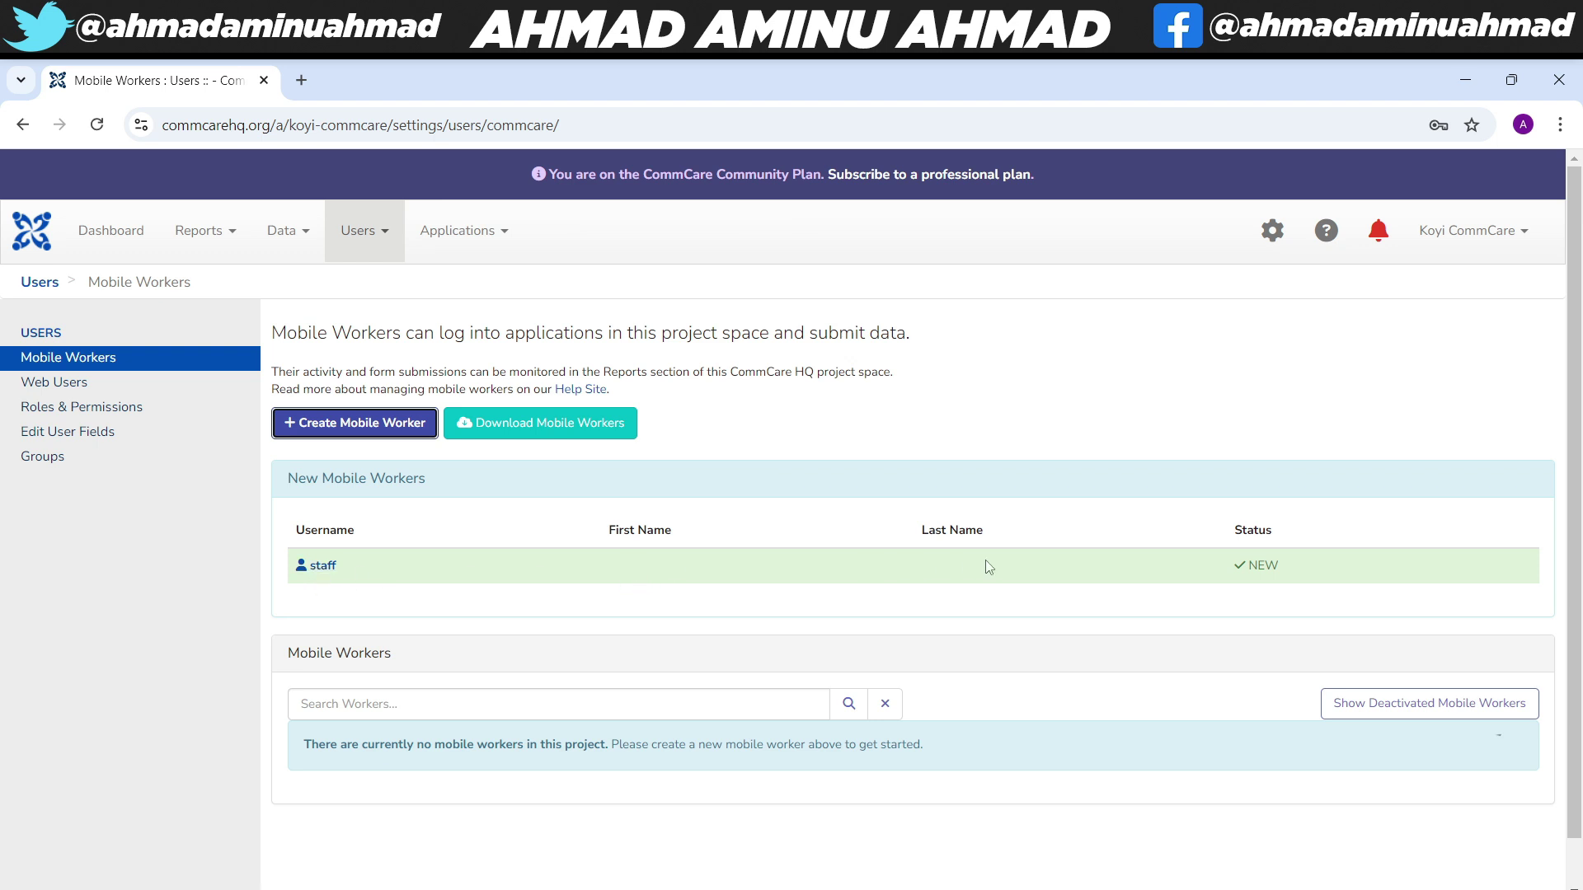
- Open the staff worker's account and keep the Mobile Worker Default role
left_click(313, 568)
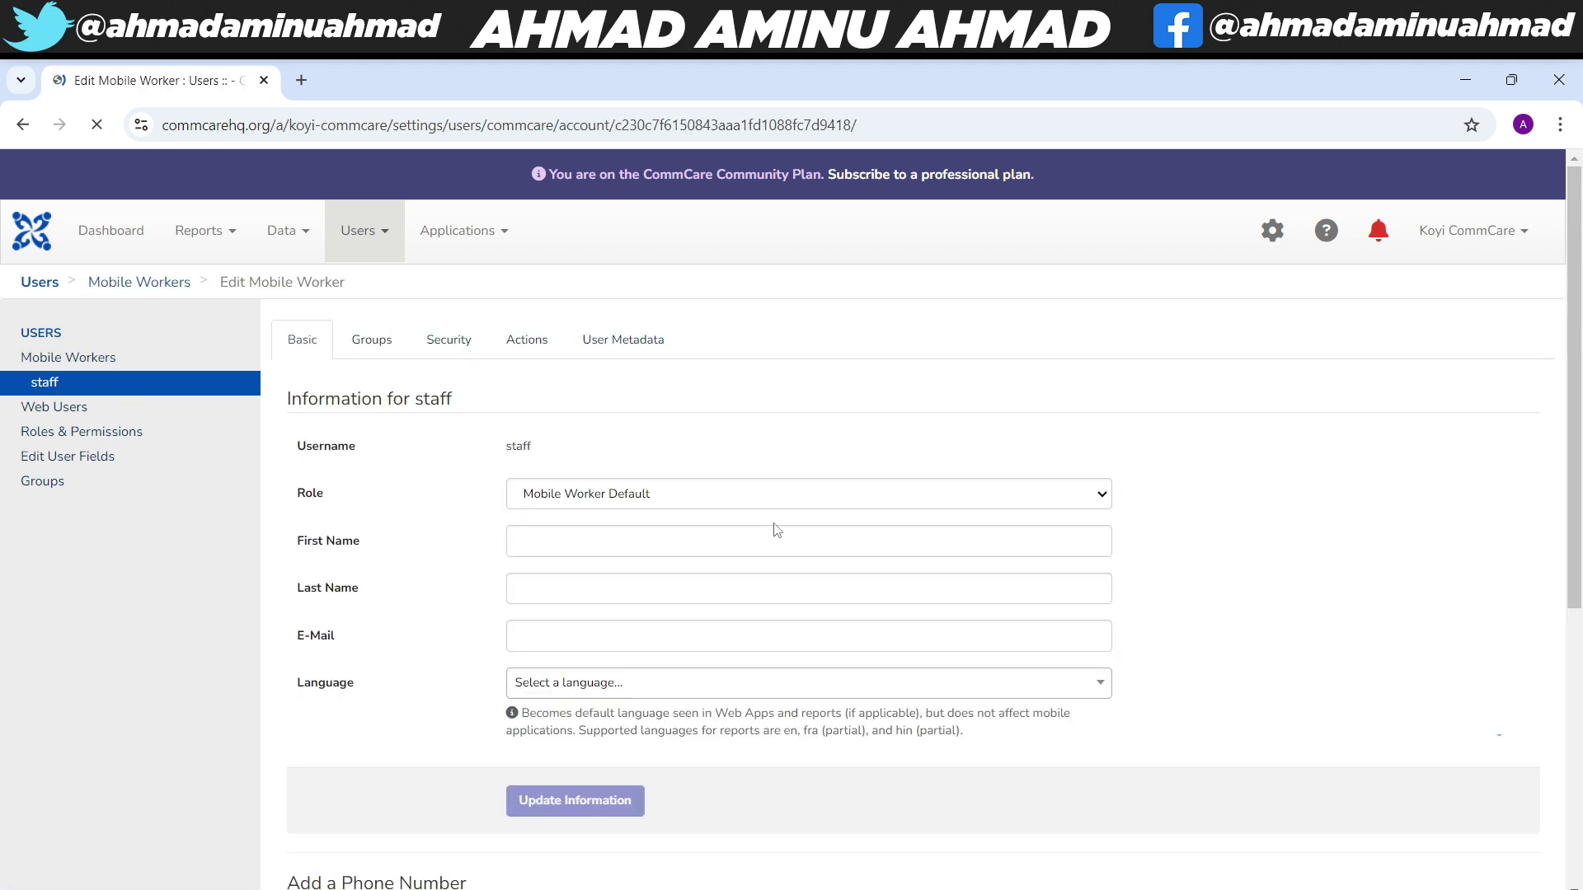
left_click(657, 496)
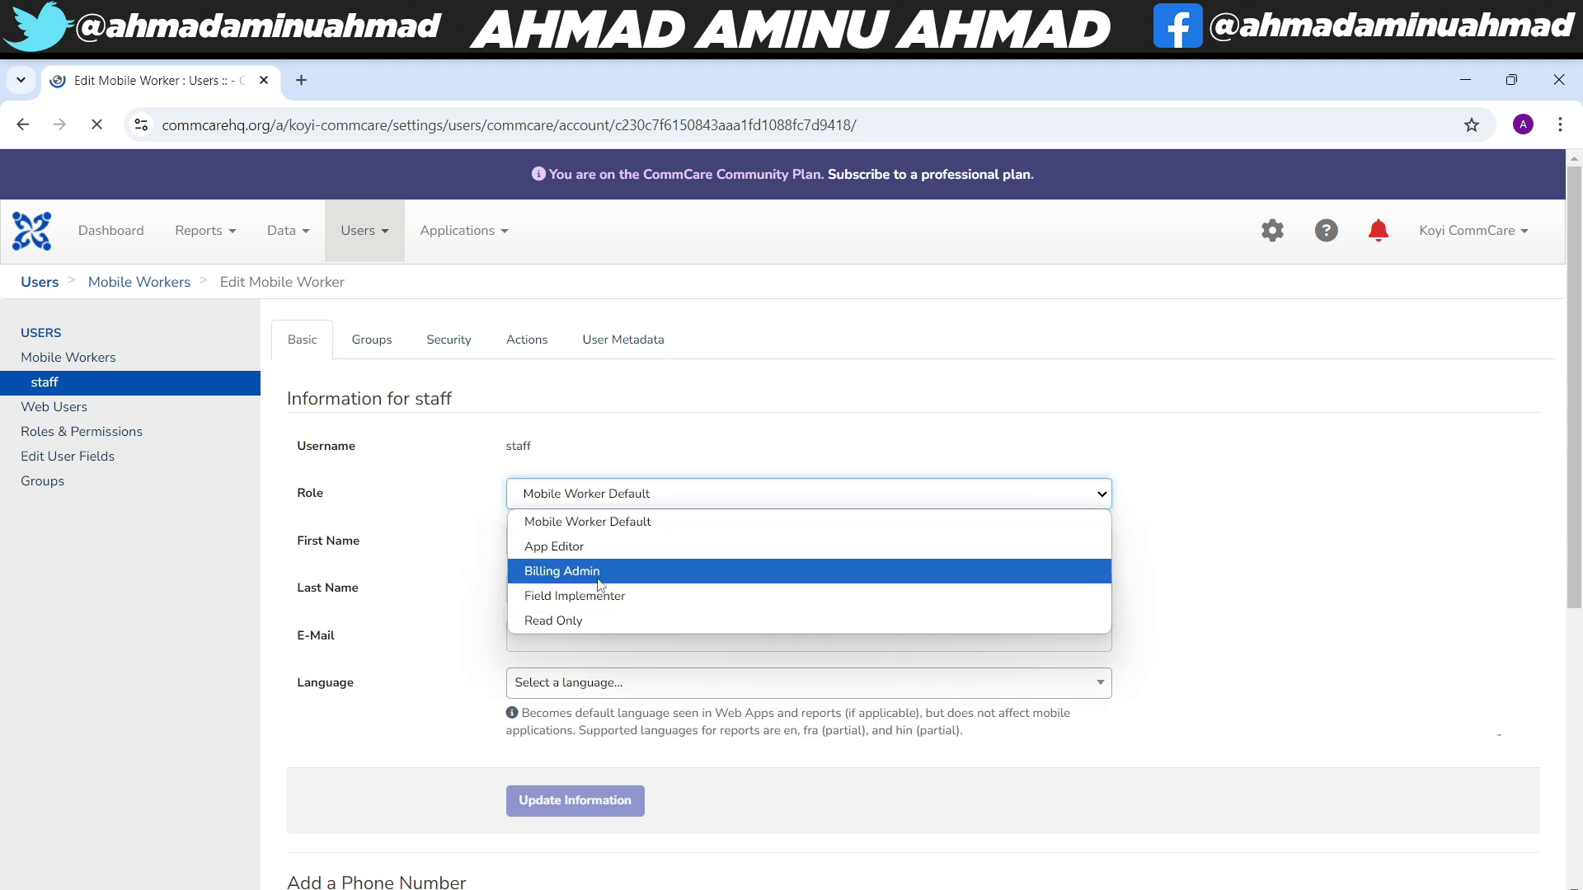
left_click(635, 524)
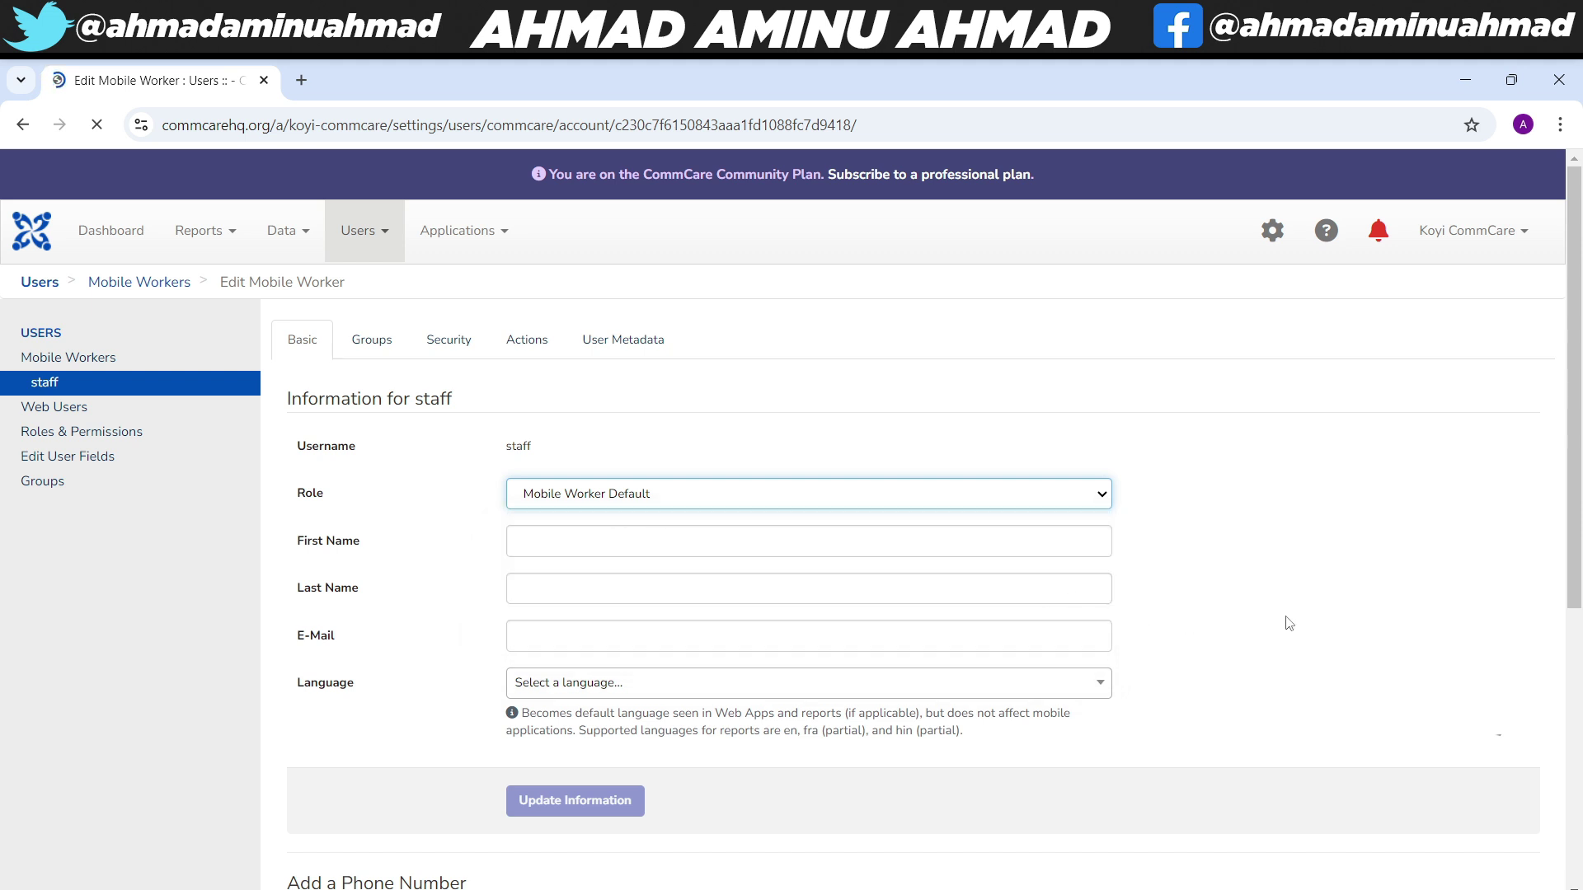
scroll(1289, 622, "down", 1)
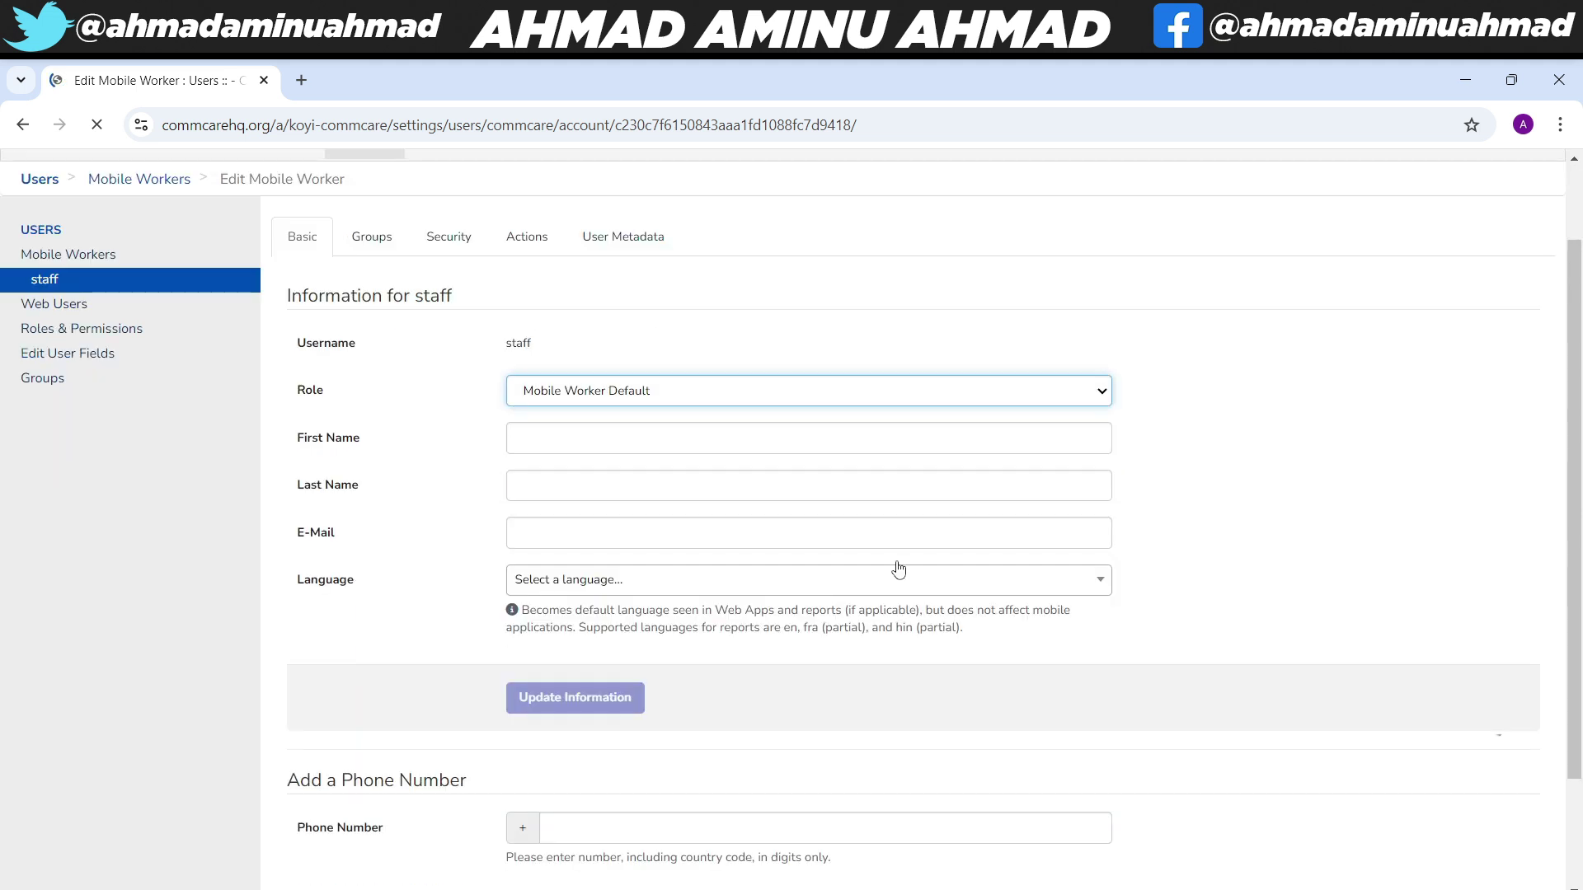
left_click(547, 446)
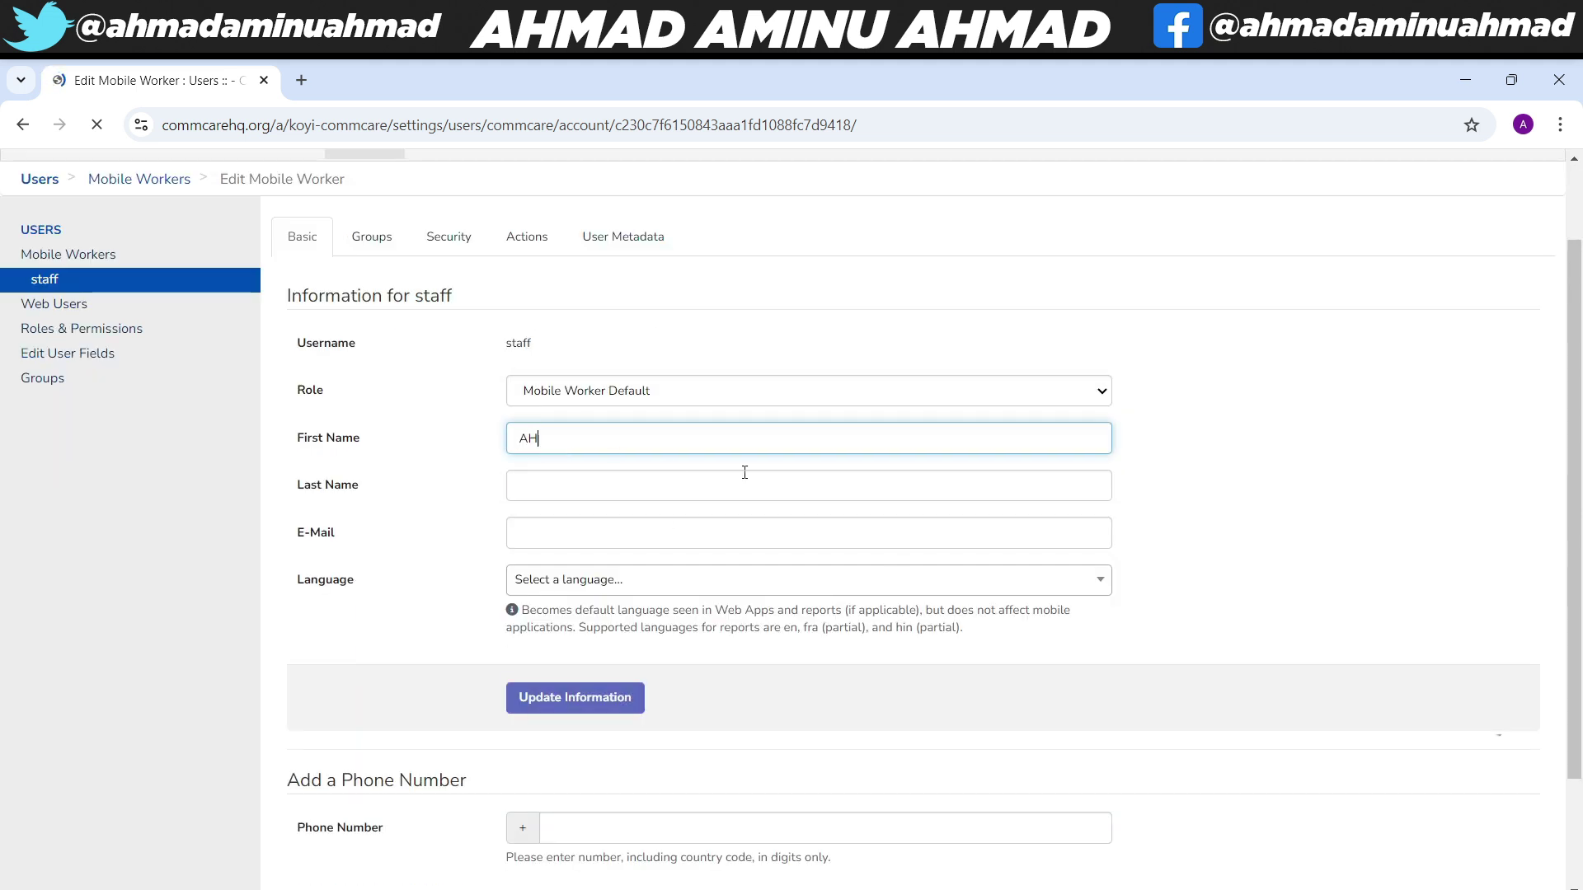
key("Tab")
type("AHMAD")
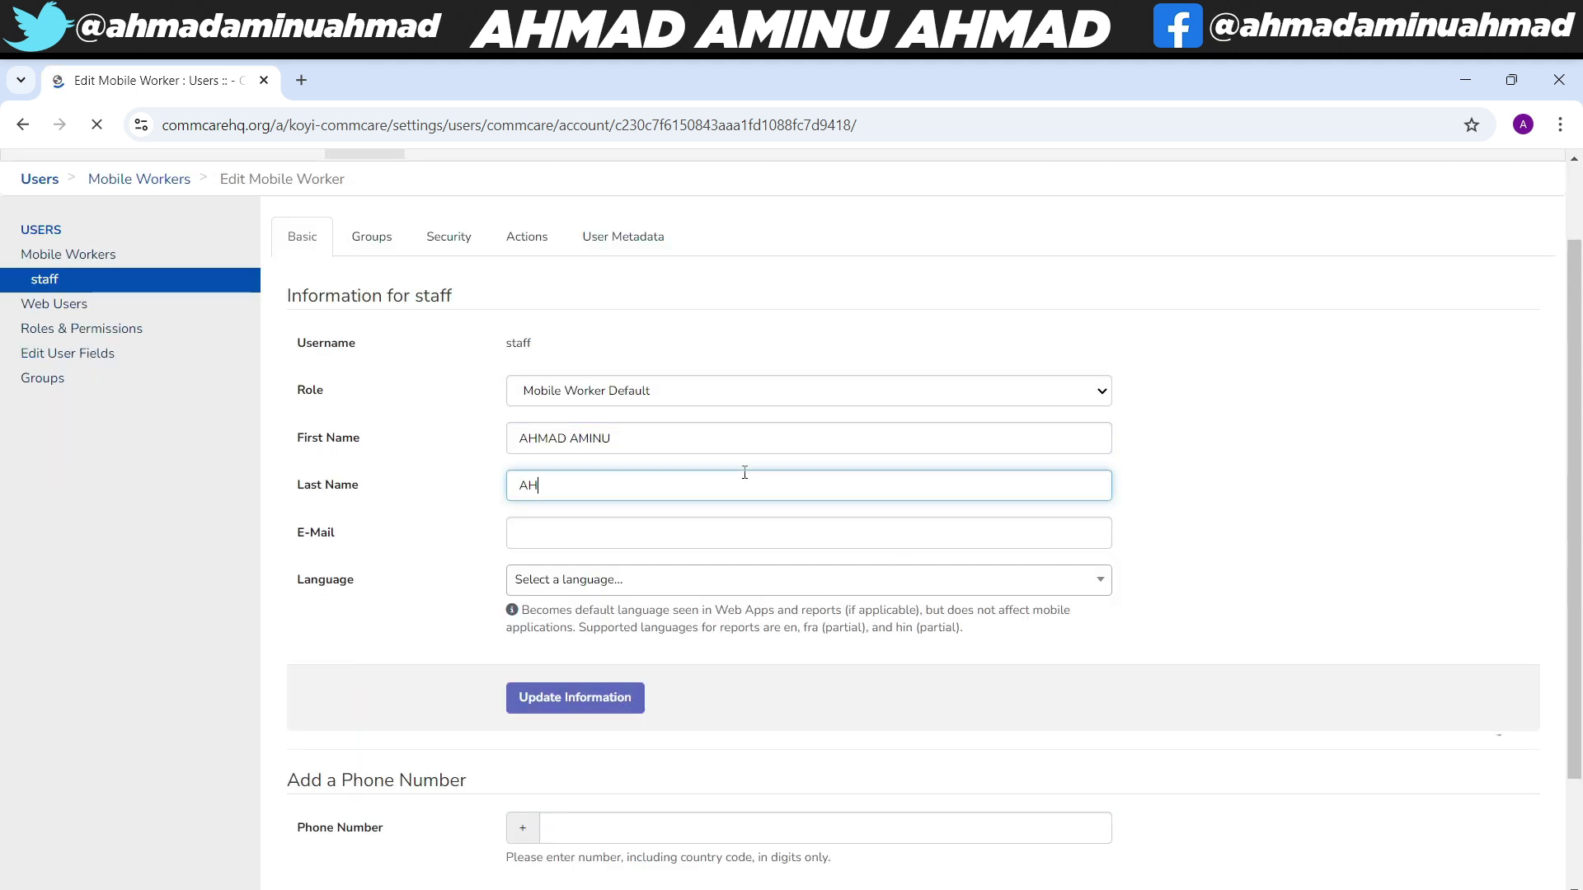
left_click(749, 532)
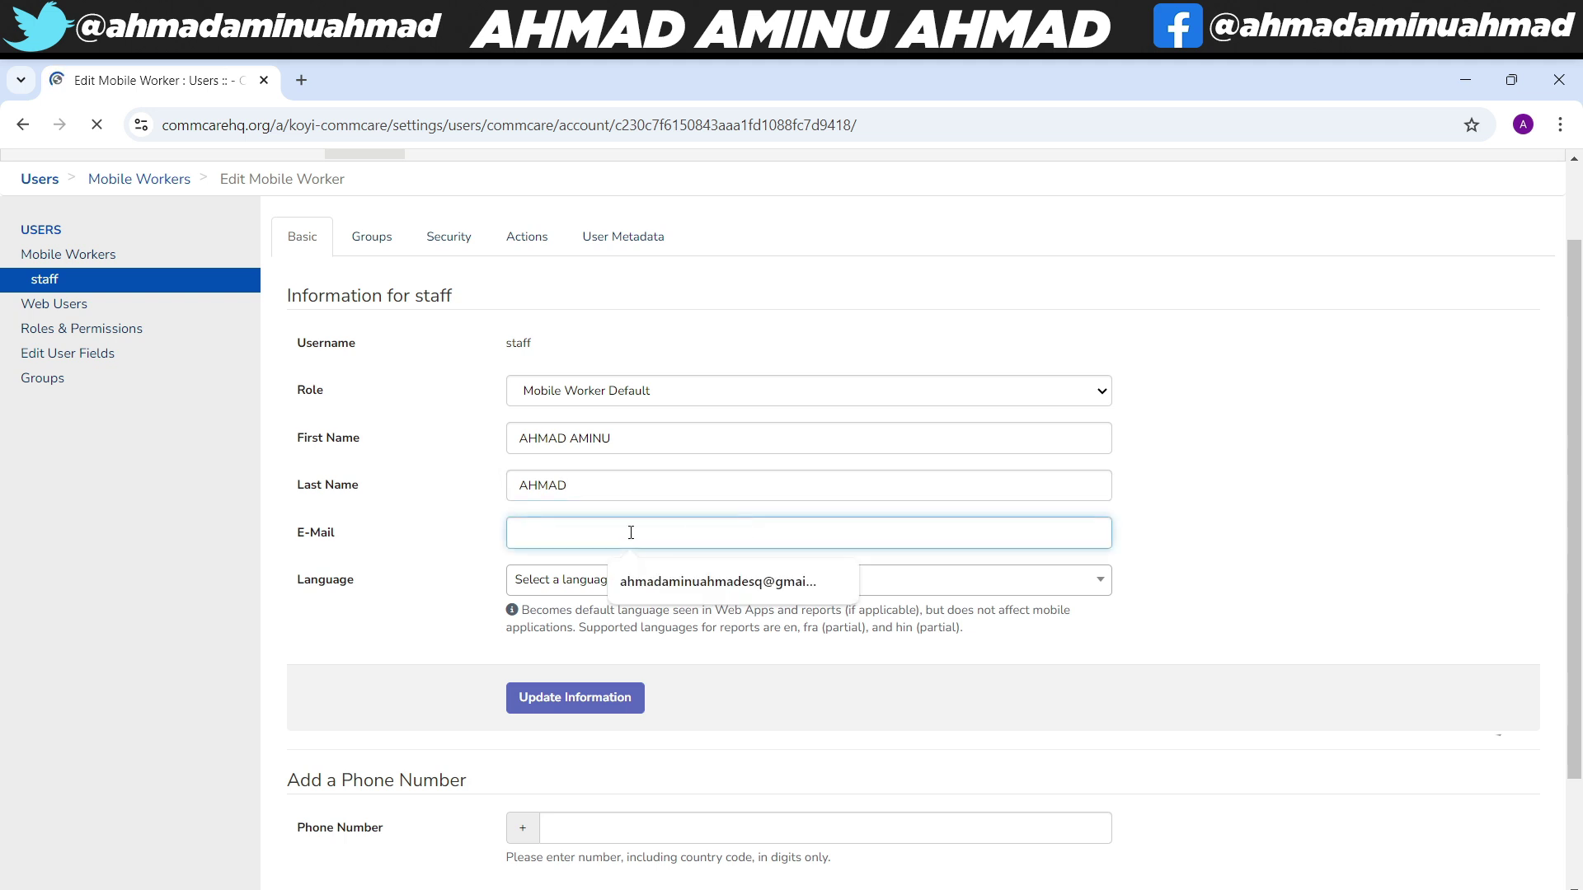
left_click(639, 590)
left_click(639, 590)
left_click(641, 692)
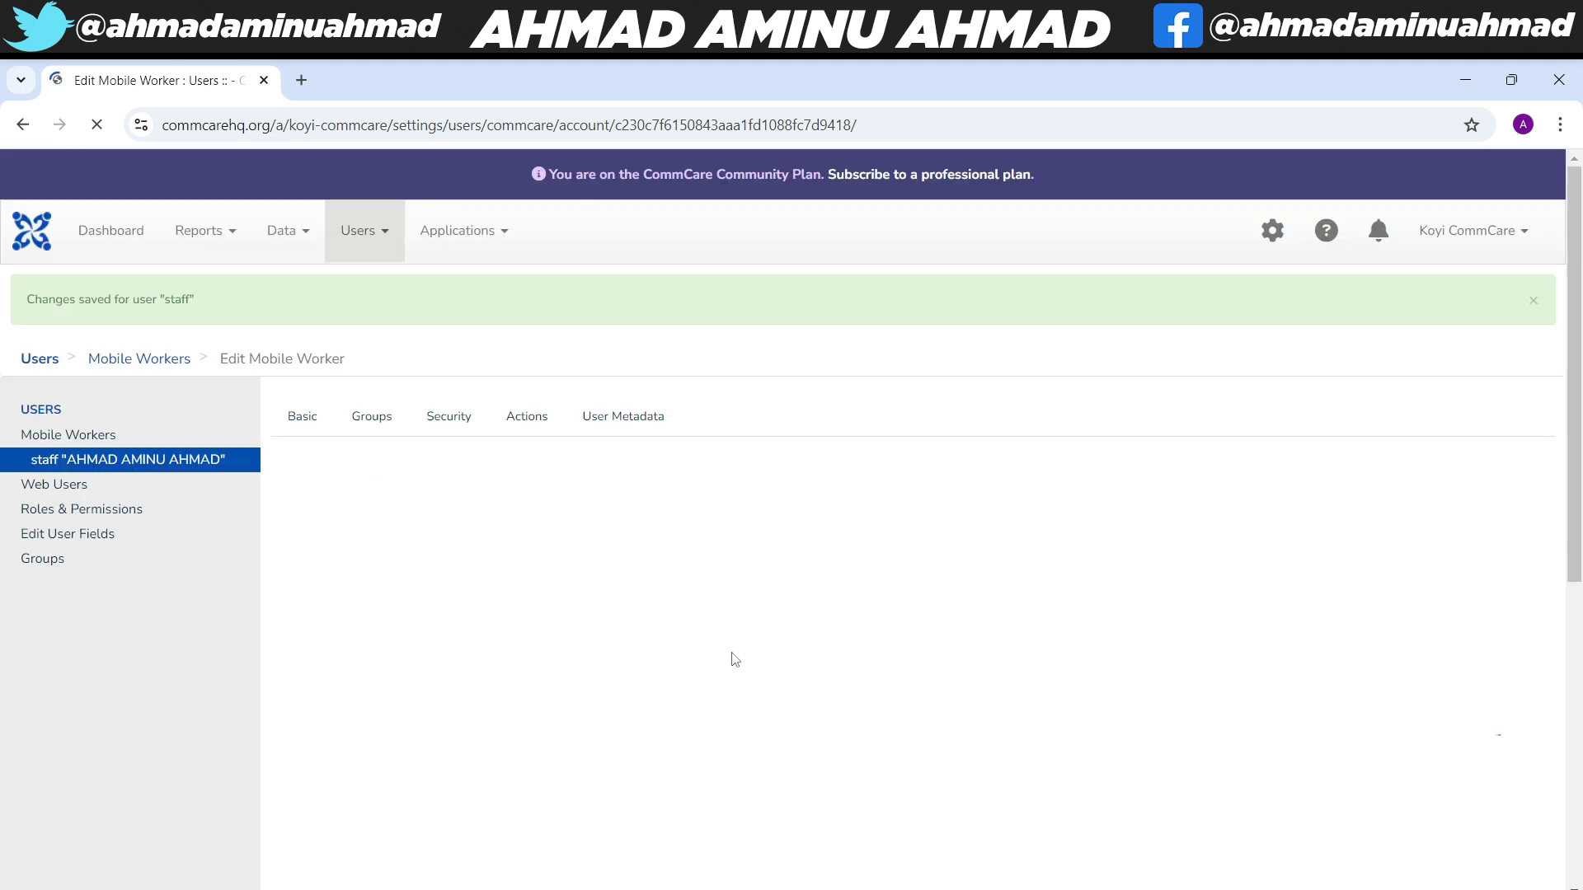
- Review the staff worker's Groups, Security, Actions and User Metadata tabs
left_click(383, 434)
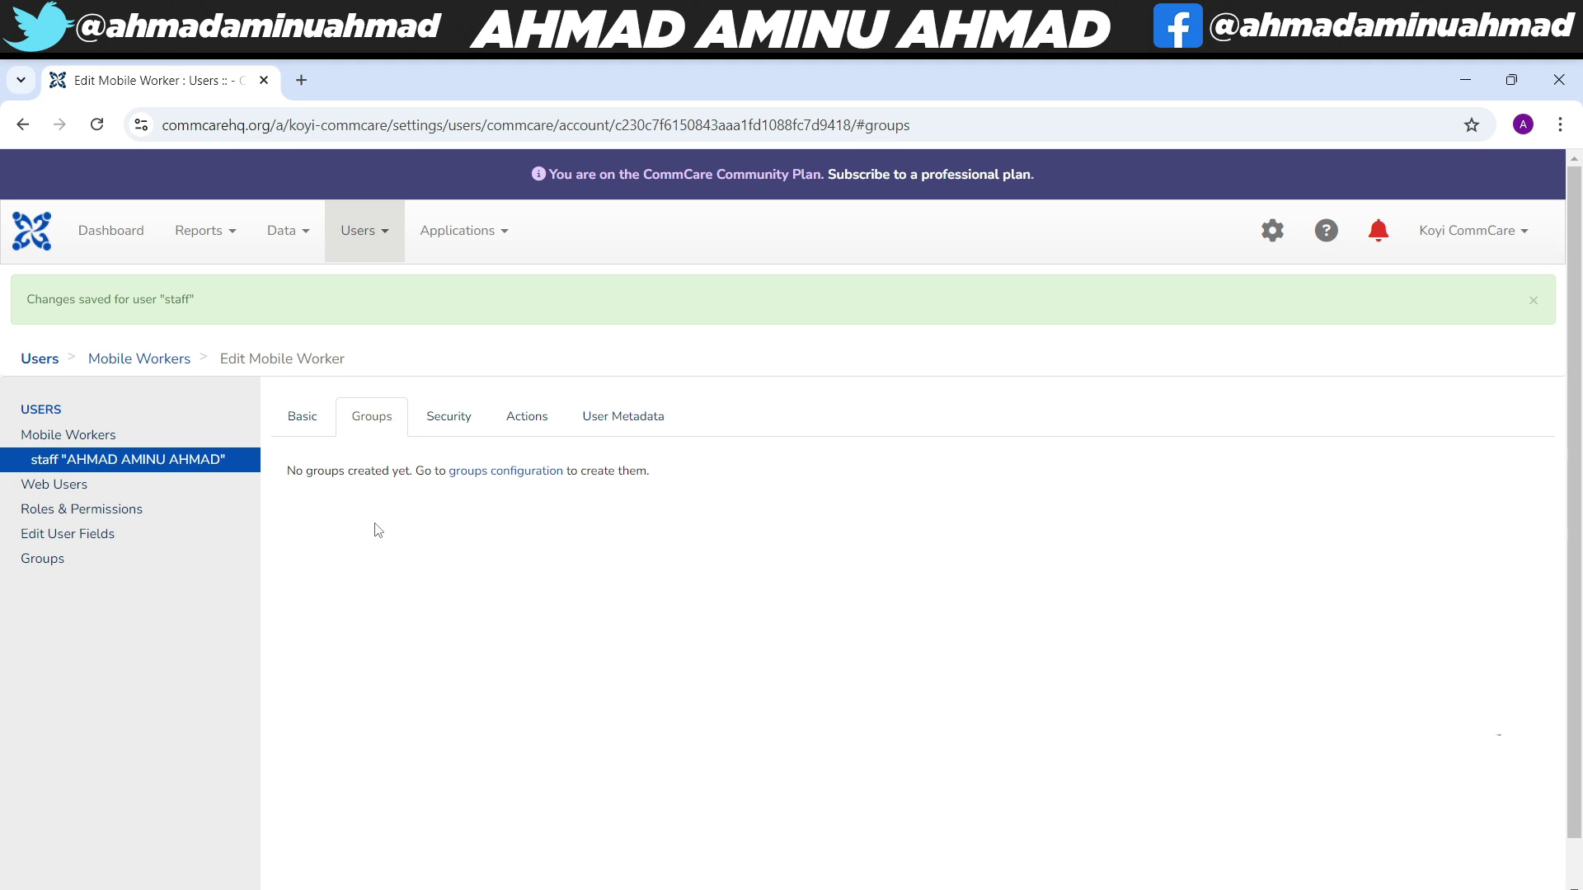
left_click(450, 418)
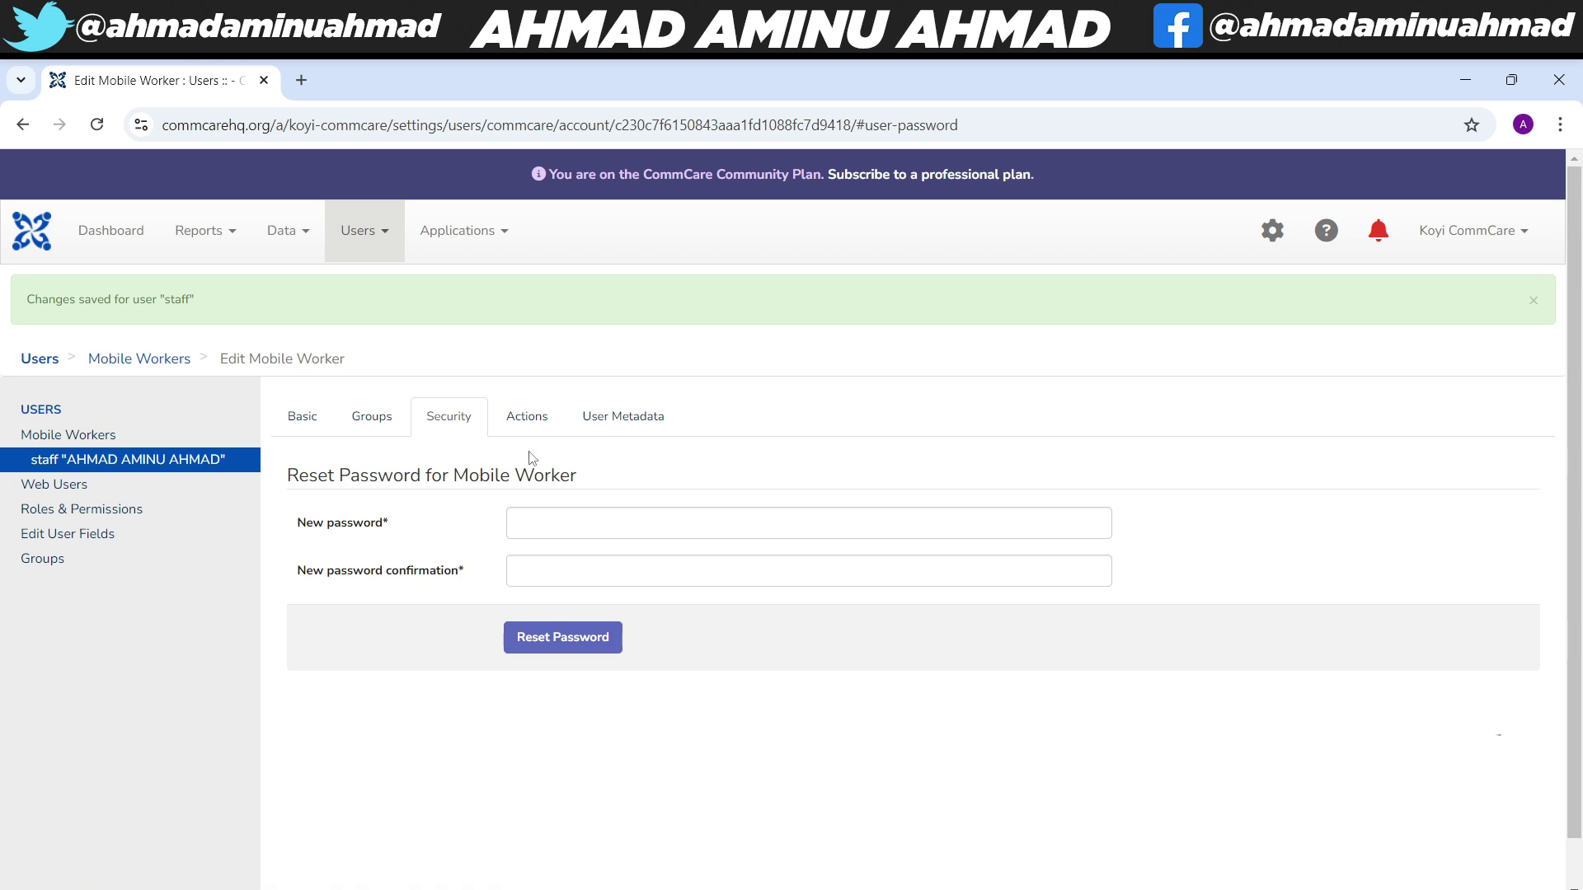
left_click(524, 422)
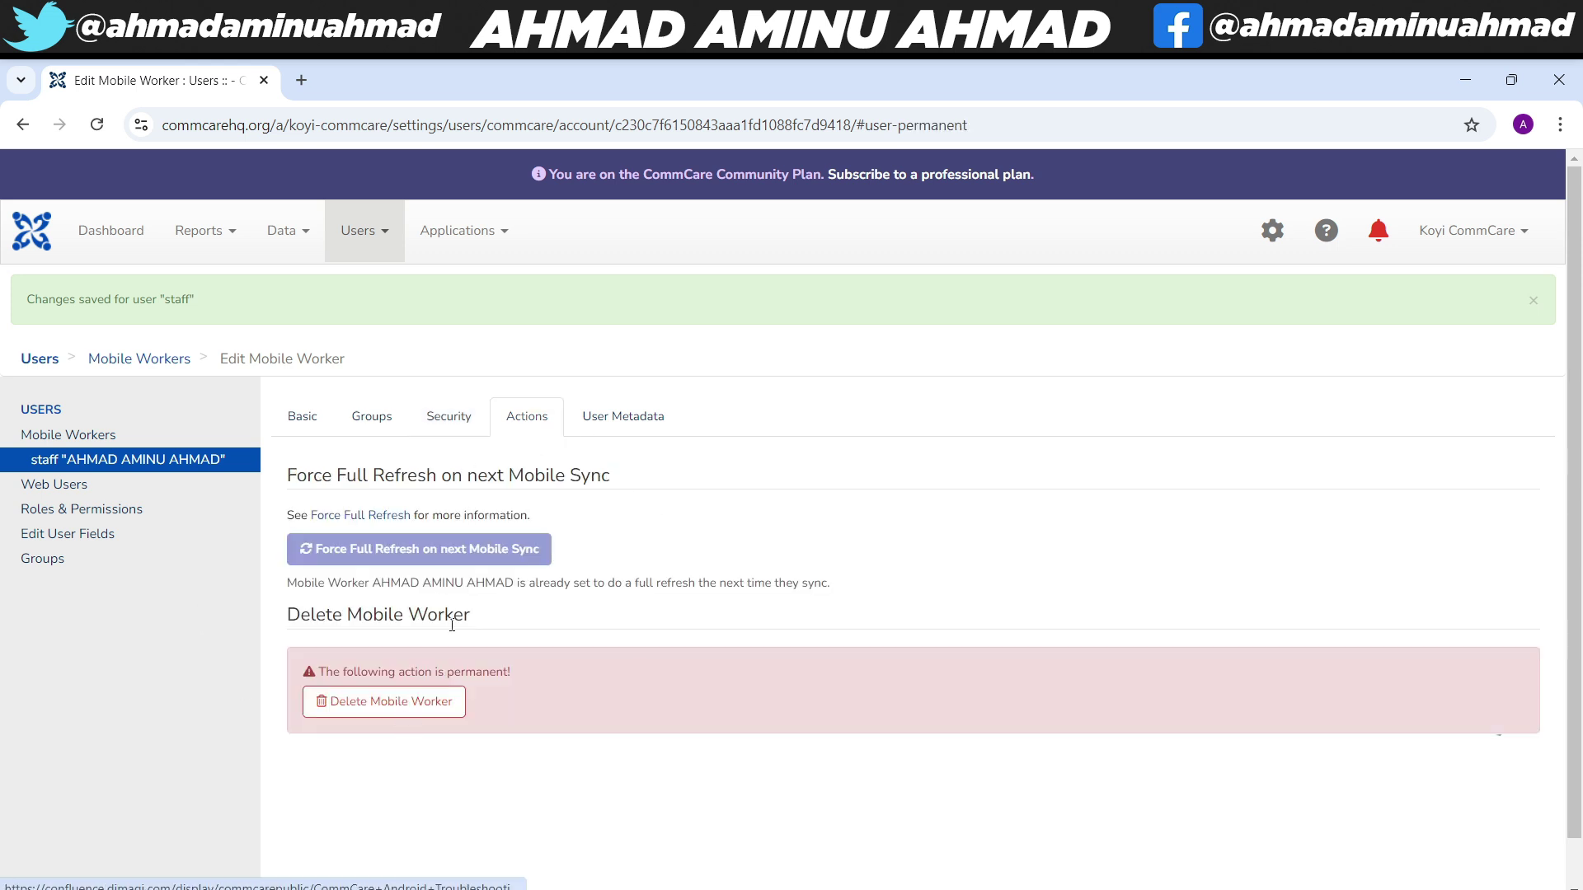
left_click(606, 426)
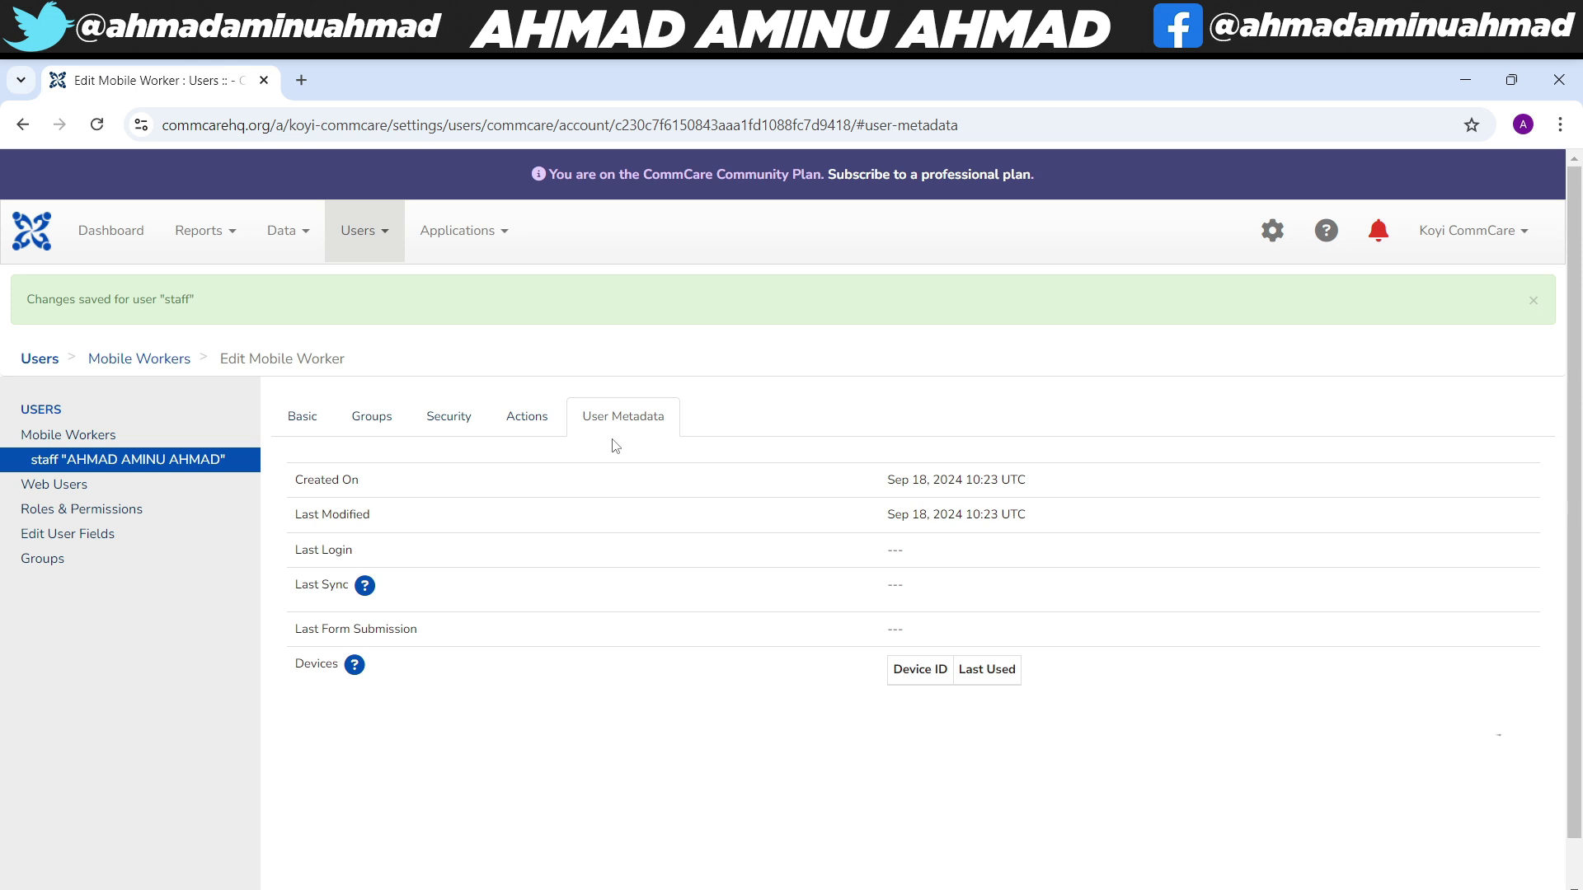
- Check the saved names on the Basic tab, then return to the Mobile Workers list
left_click(303, 435)
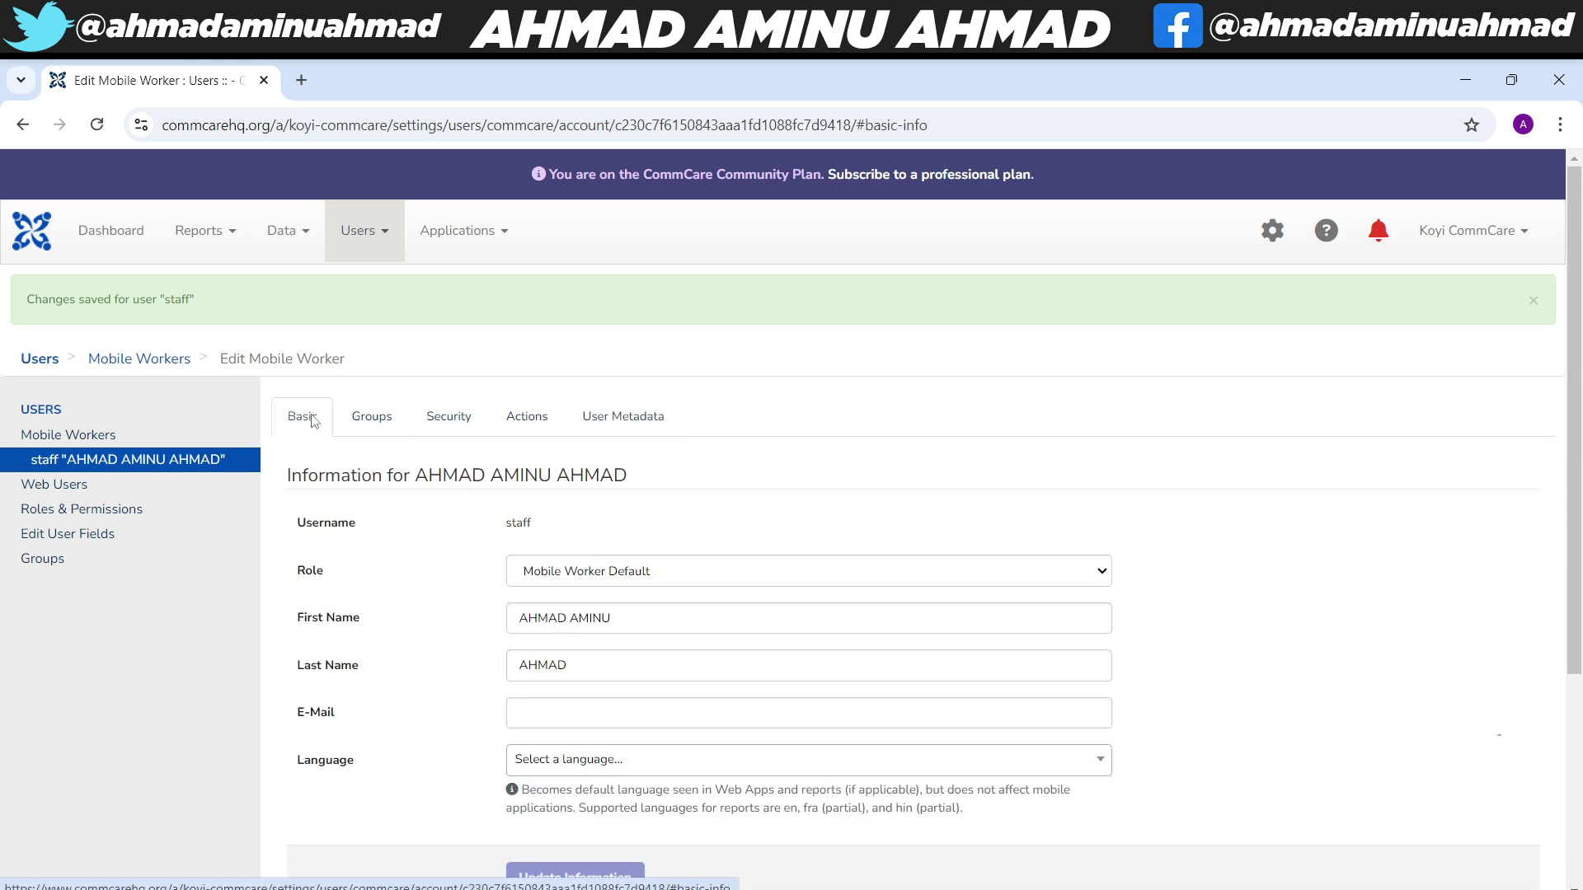
scroll(808, 654, "down", 1)
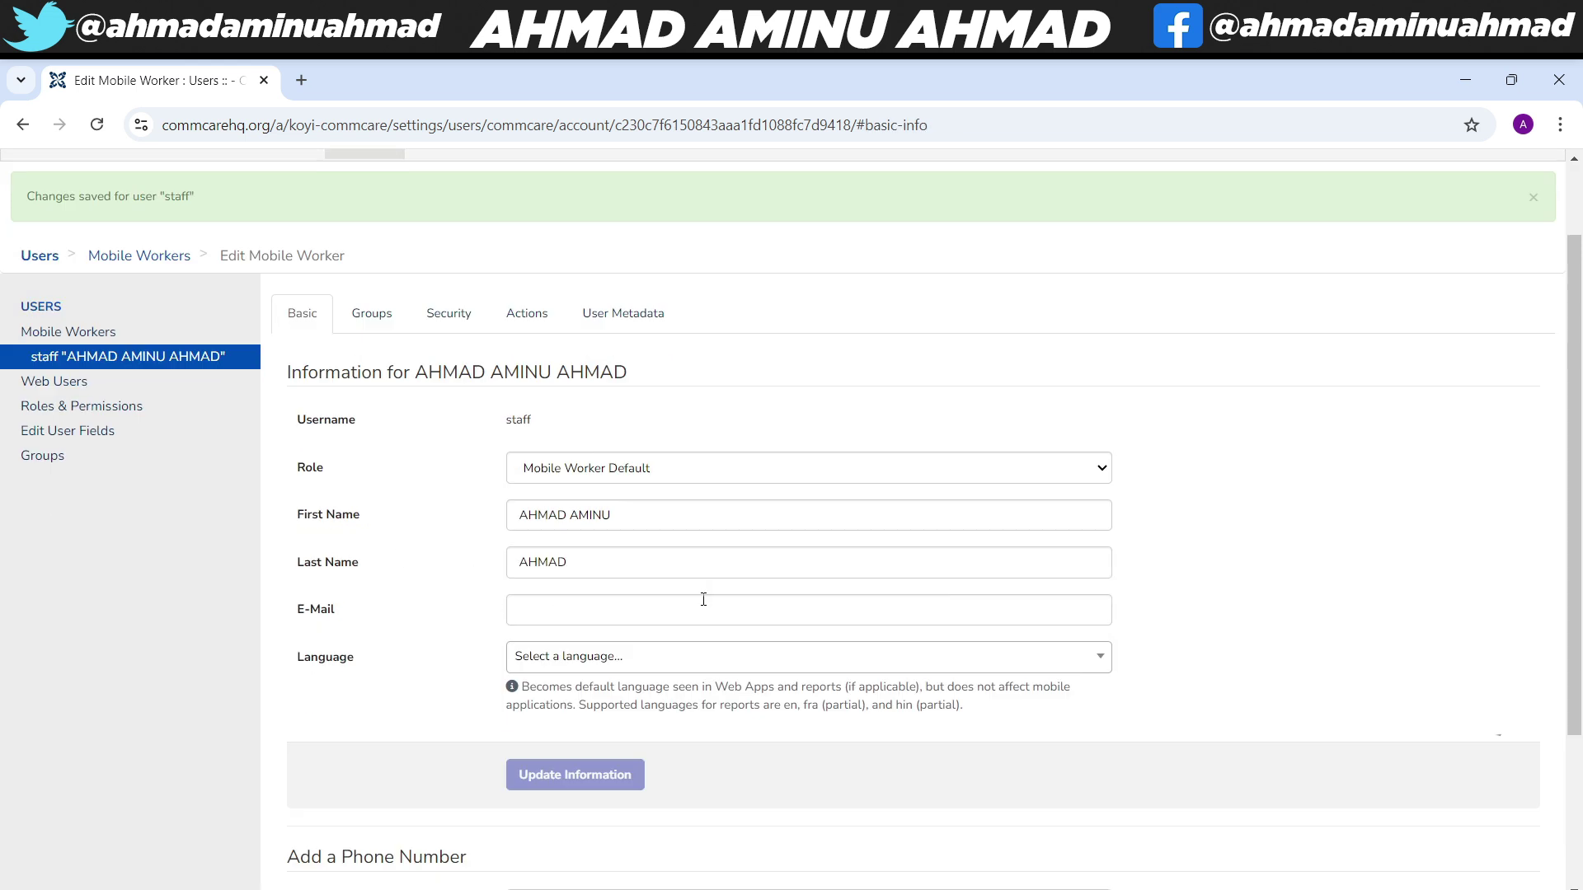
scroll(231, 279, "up", 1)
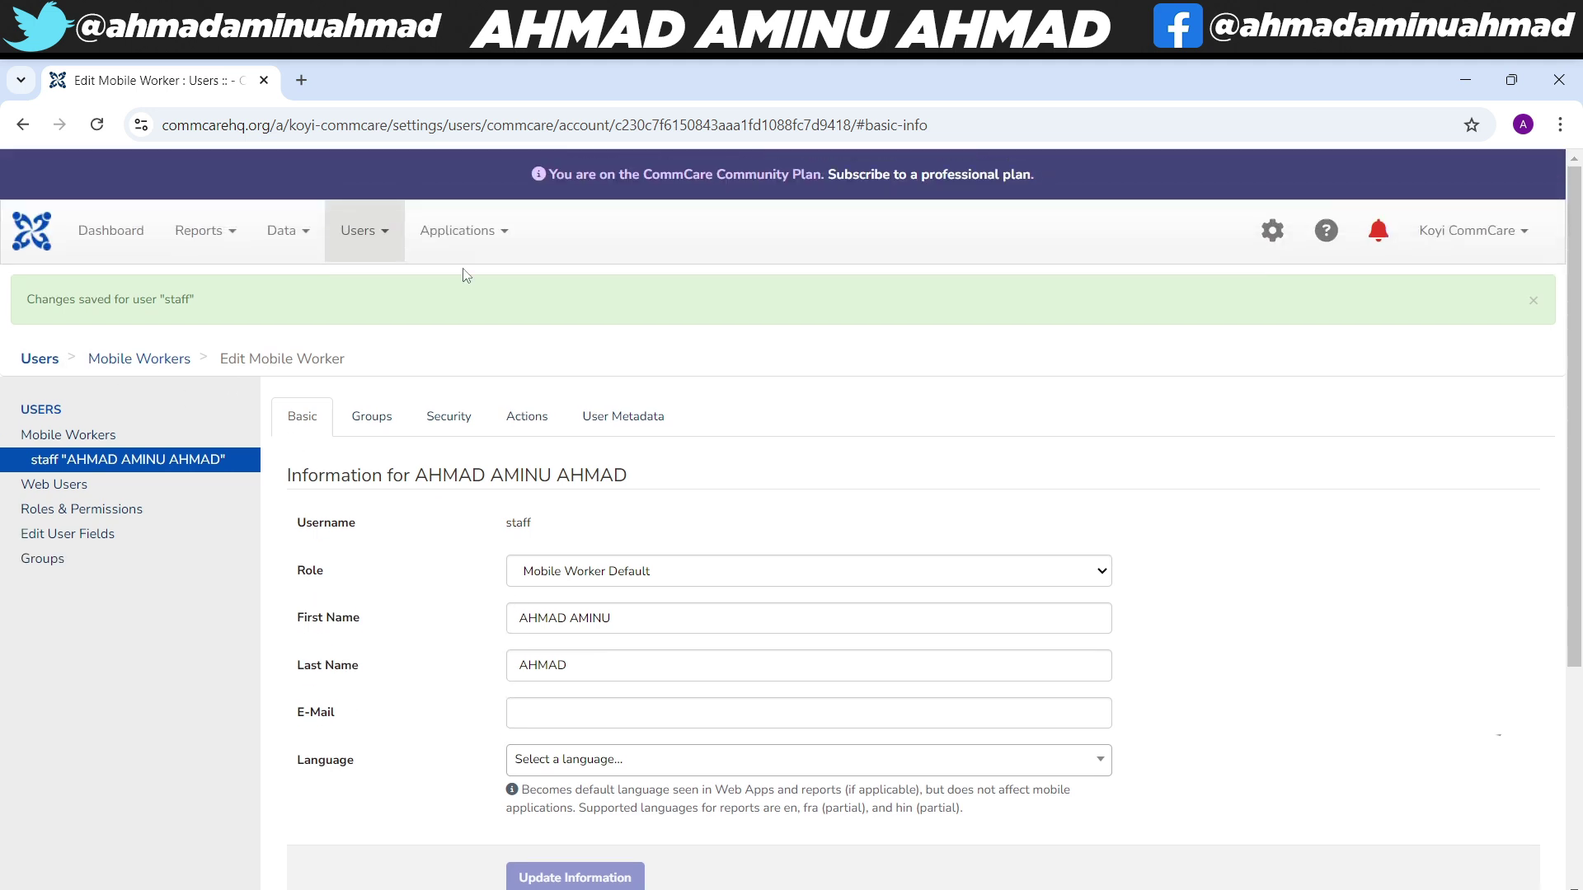
left_click(37, 365)
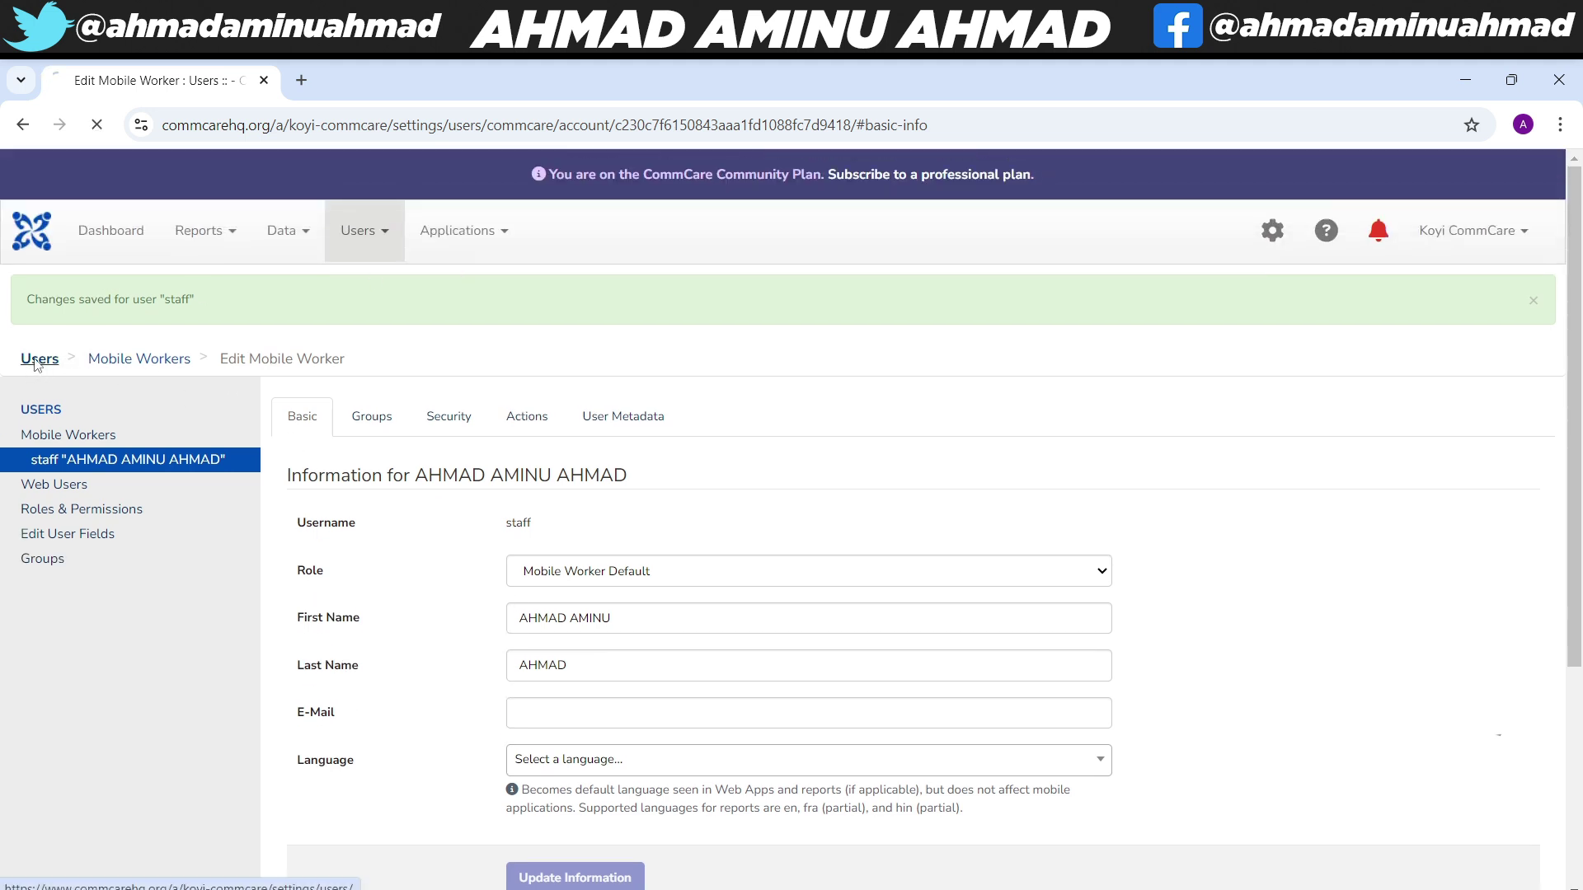